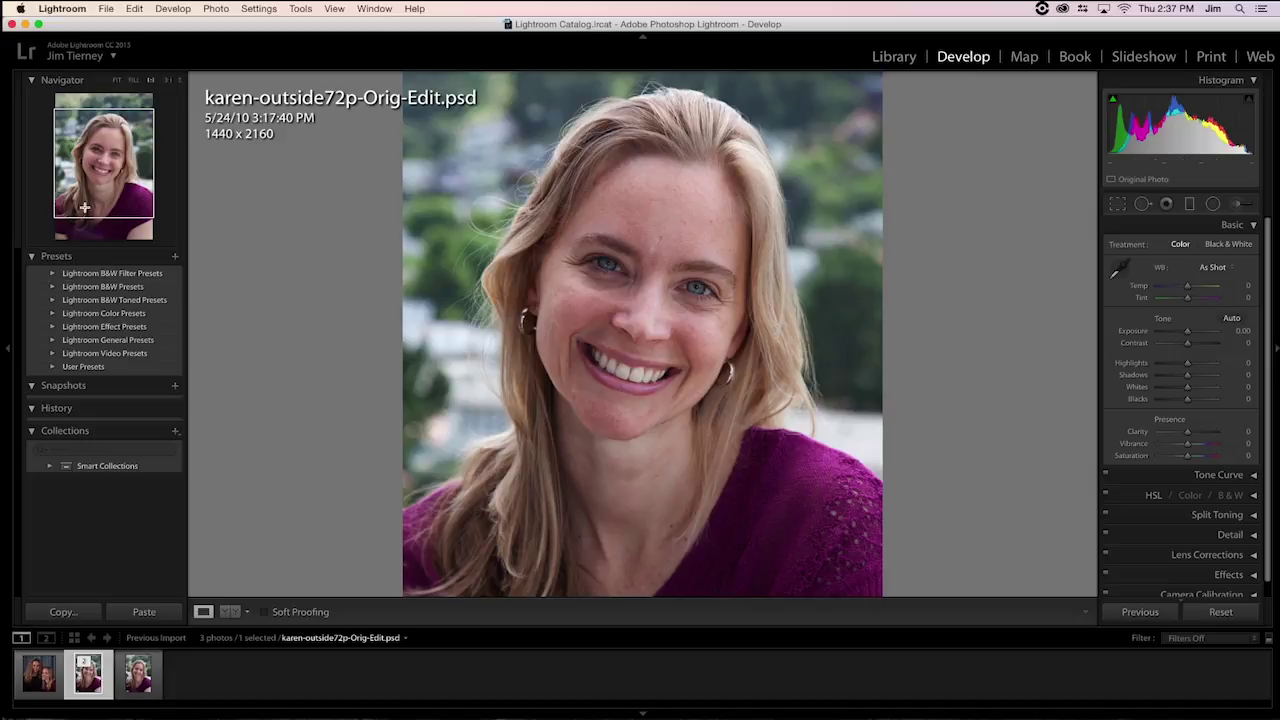
- Send the original portrait, not a copy, to ToonIt through Photo > Edit In > ToonIt with Edit Original
{"action": "left_click_drag", "start_coordinate": [80, 190], "coordinate": [88, 160]}
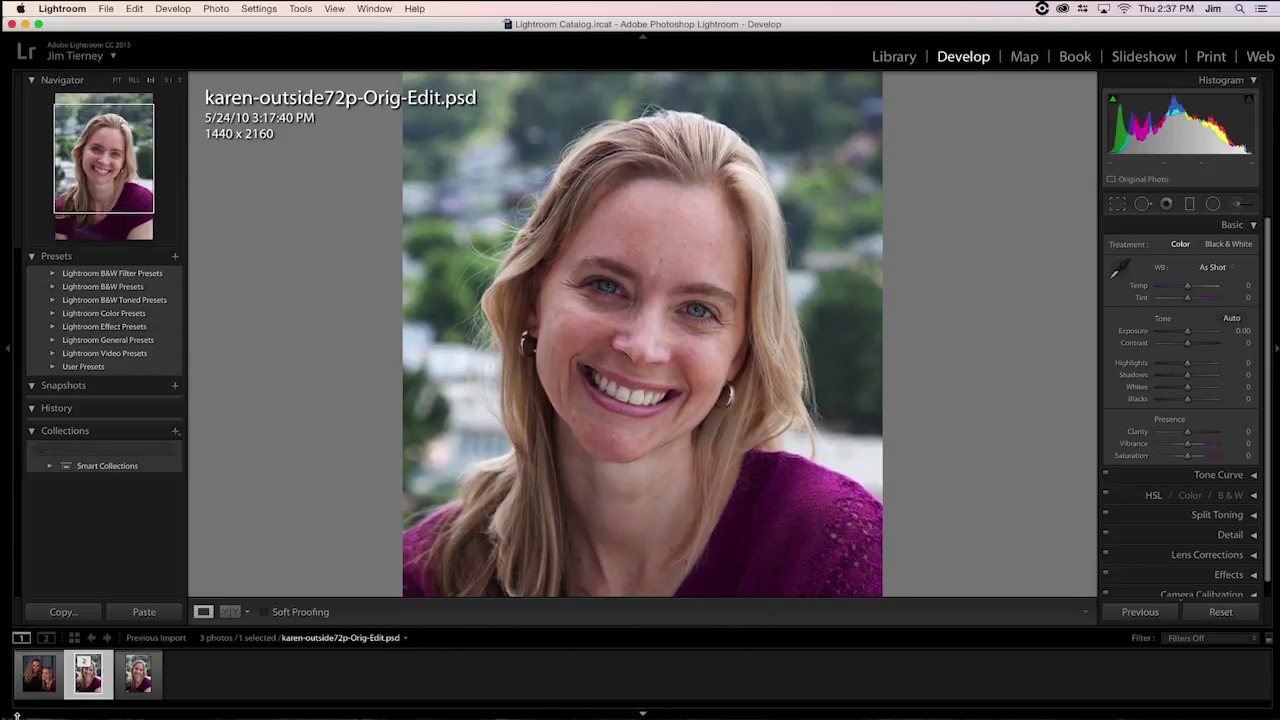
{"action": "right_click", "coordinate": [86, 683]}
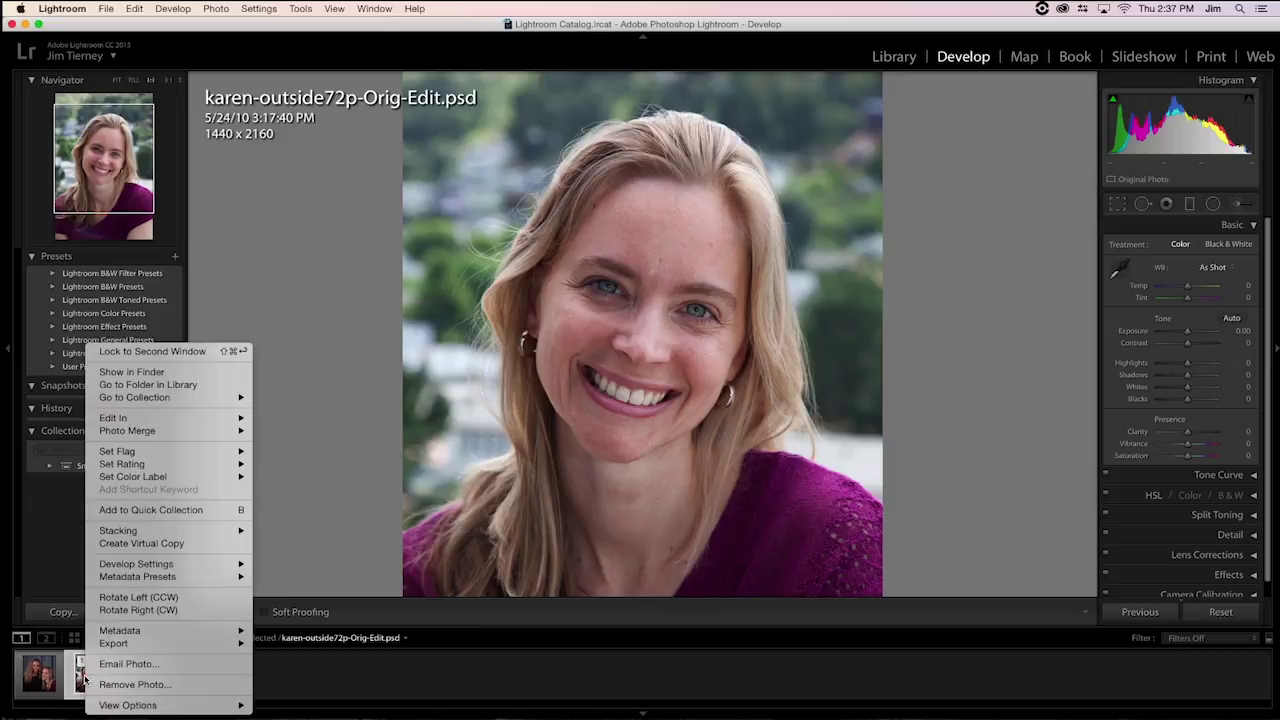
{"action": "mouse_move", "coordinate": [150, 418]}
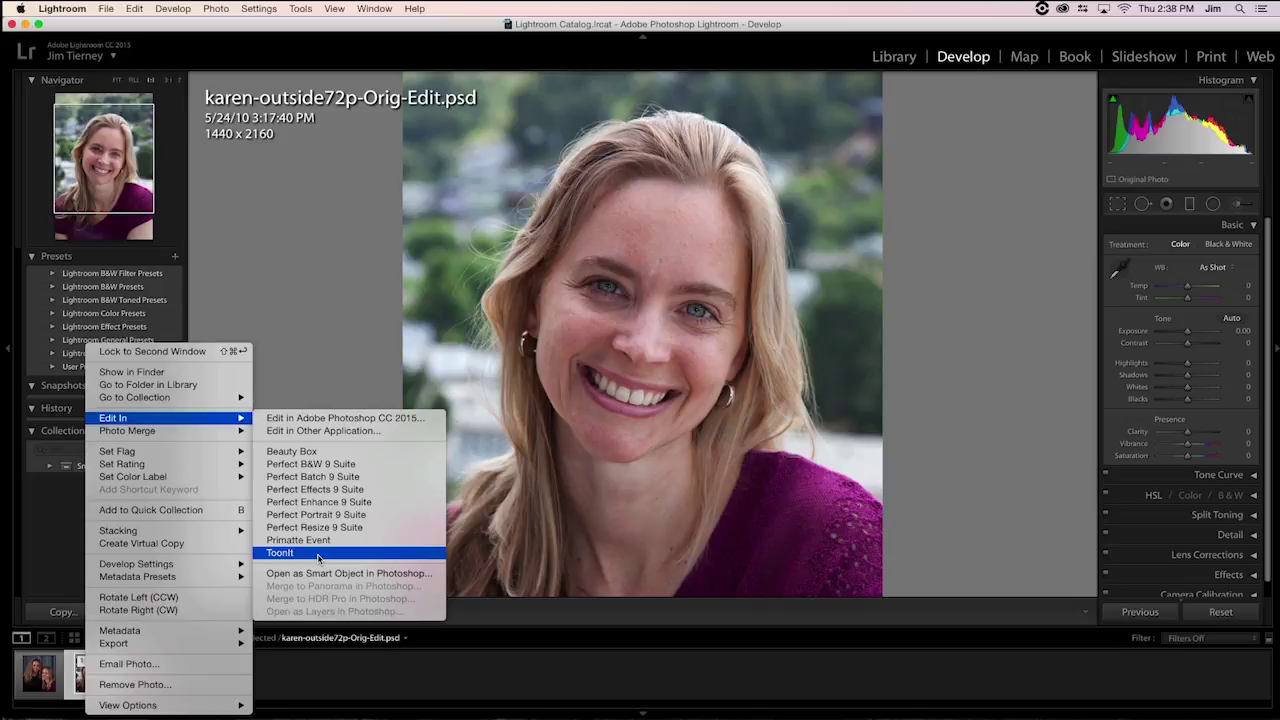
{"action": "left_click", "coordinate": [70, 505]}
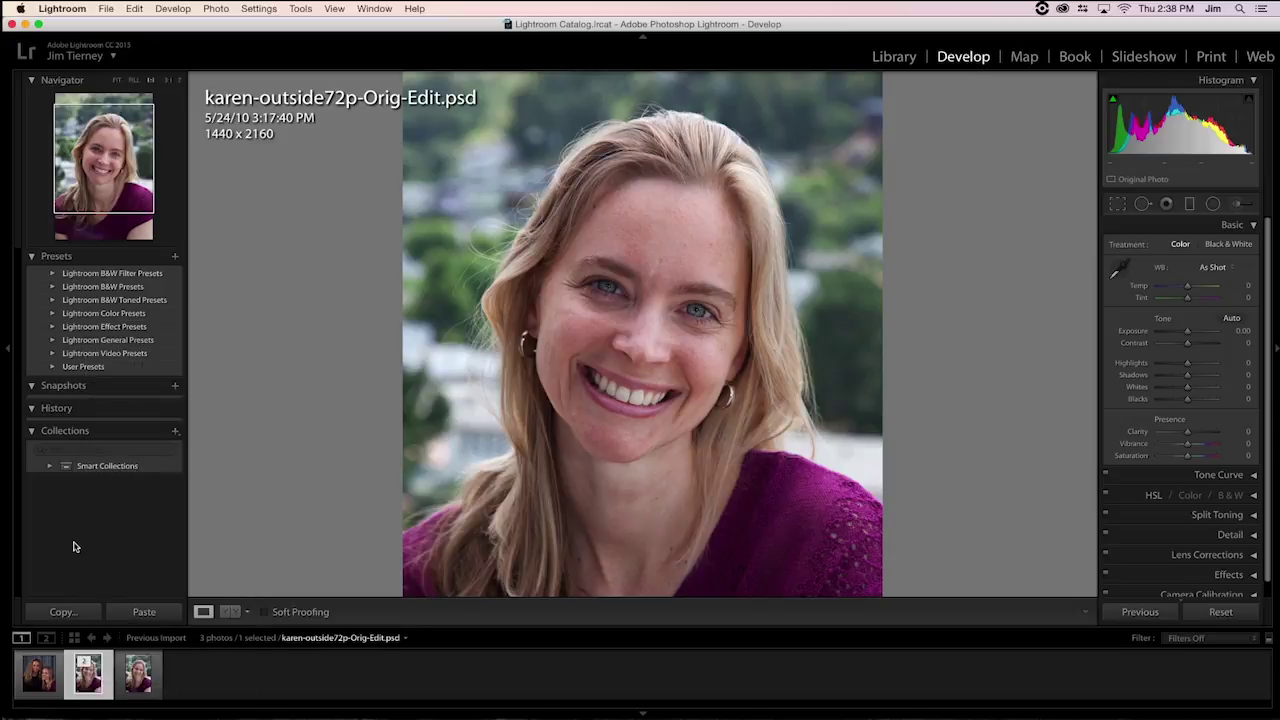
{"action": "left_click", "coordinate": [219, 9]}
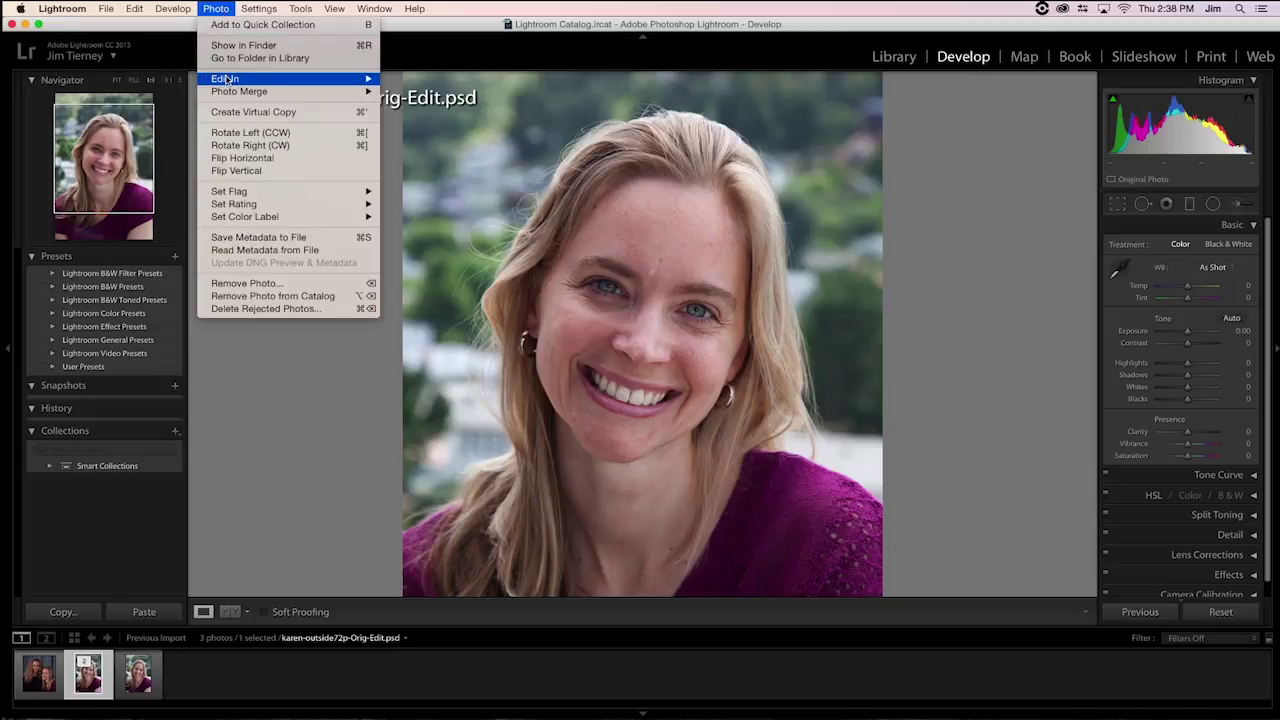
{"action": "mouse_move", "coordinate": [230, 80]}
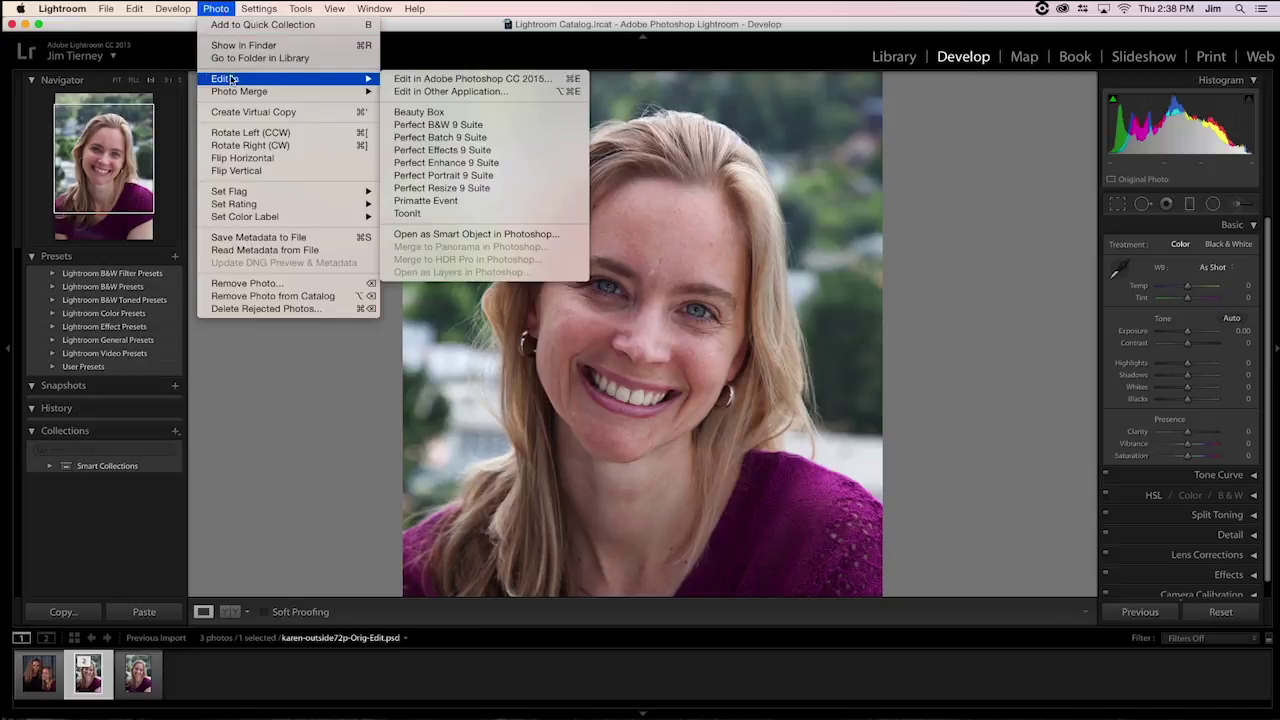
{"action": "left_click", "coordinate": [408, 216]}
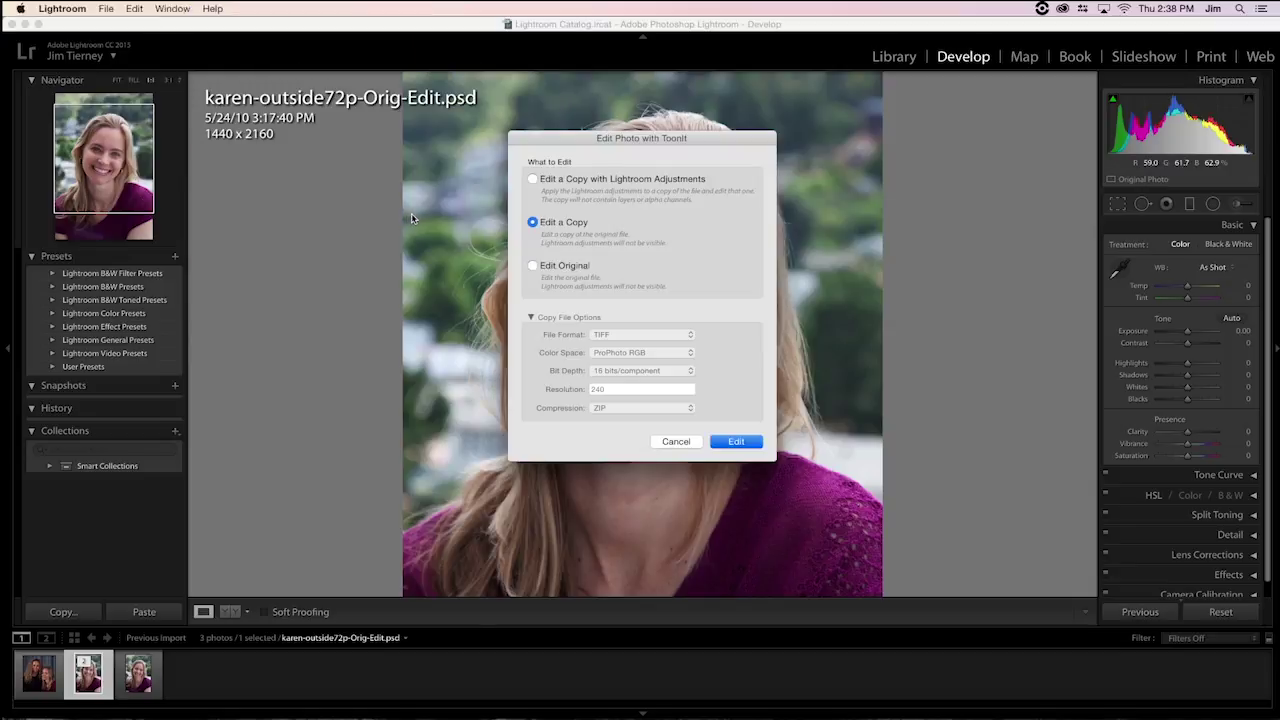
{"action": "left_click", "coordinate": [534, 267]}
{"action": "left_click", "coordinate": [739, 445]}
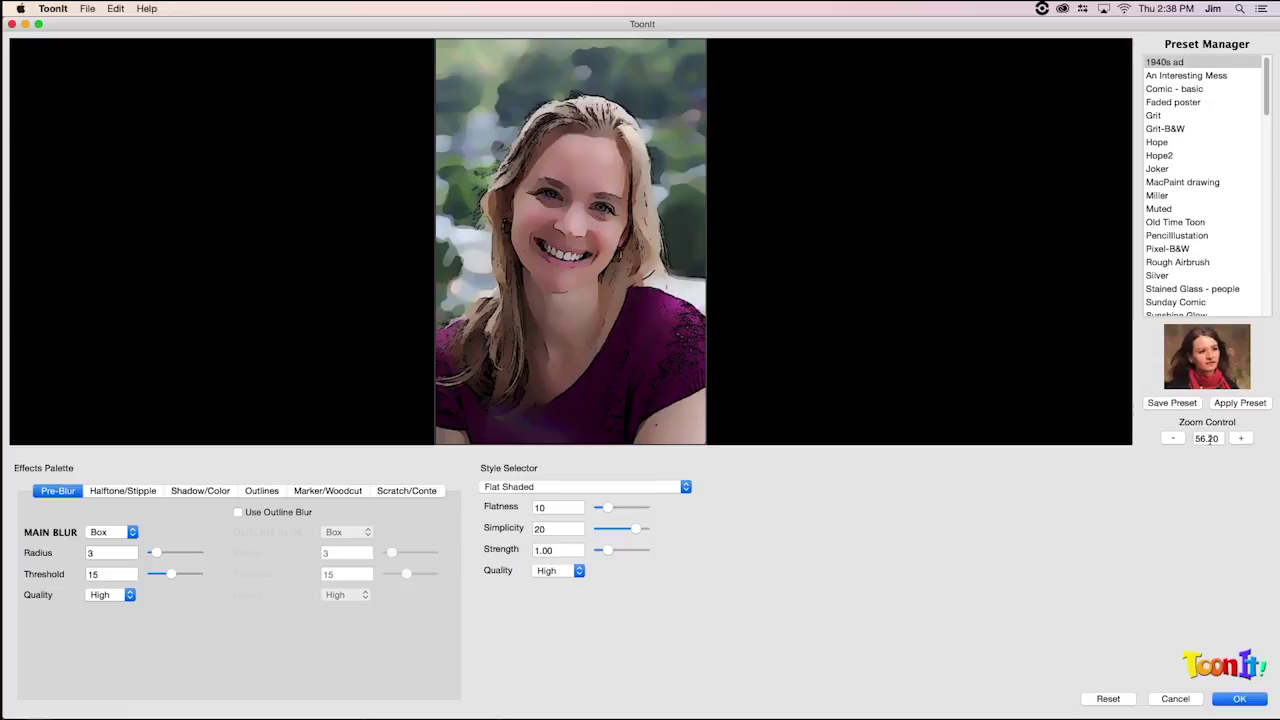
- Zoom the flat-shaded cartoon preview to 100% and shift it to frame her face
{"action": "left_click", "coordinate": [1240, 438]}
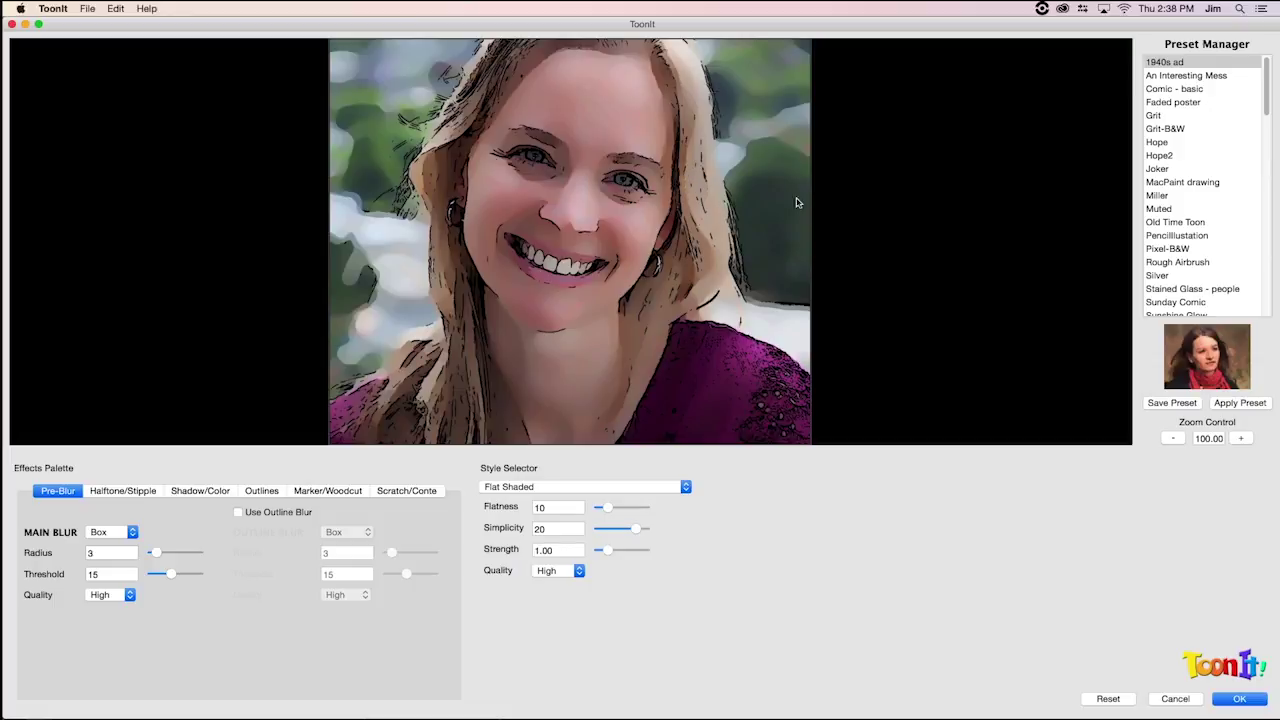
{"action": "left_click_drag", "start_coordinate": [758, 184], "coordinate": [867, 236]}
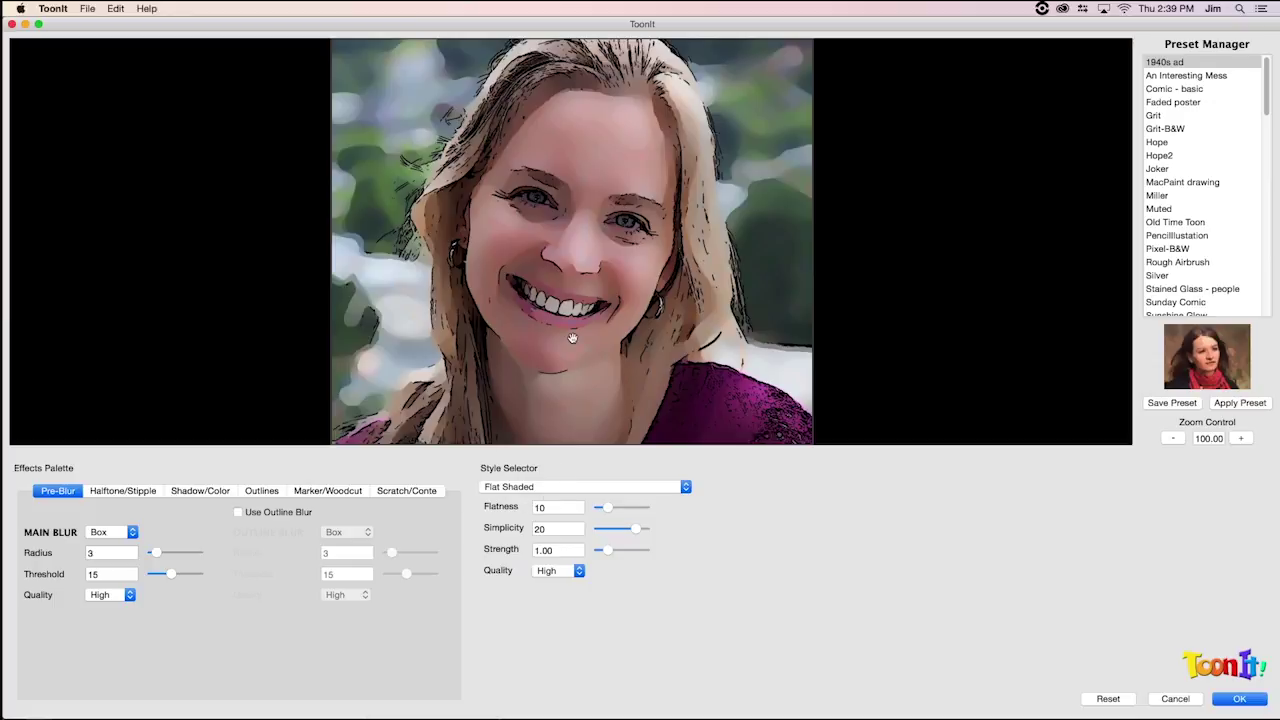
- Try the An Interesting Mess, PencilIllustration and impressionism - landscape presets, then Reset to defaults
{"action": "left_click", "coordinate": [600, 487]}
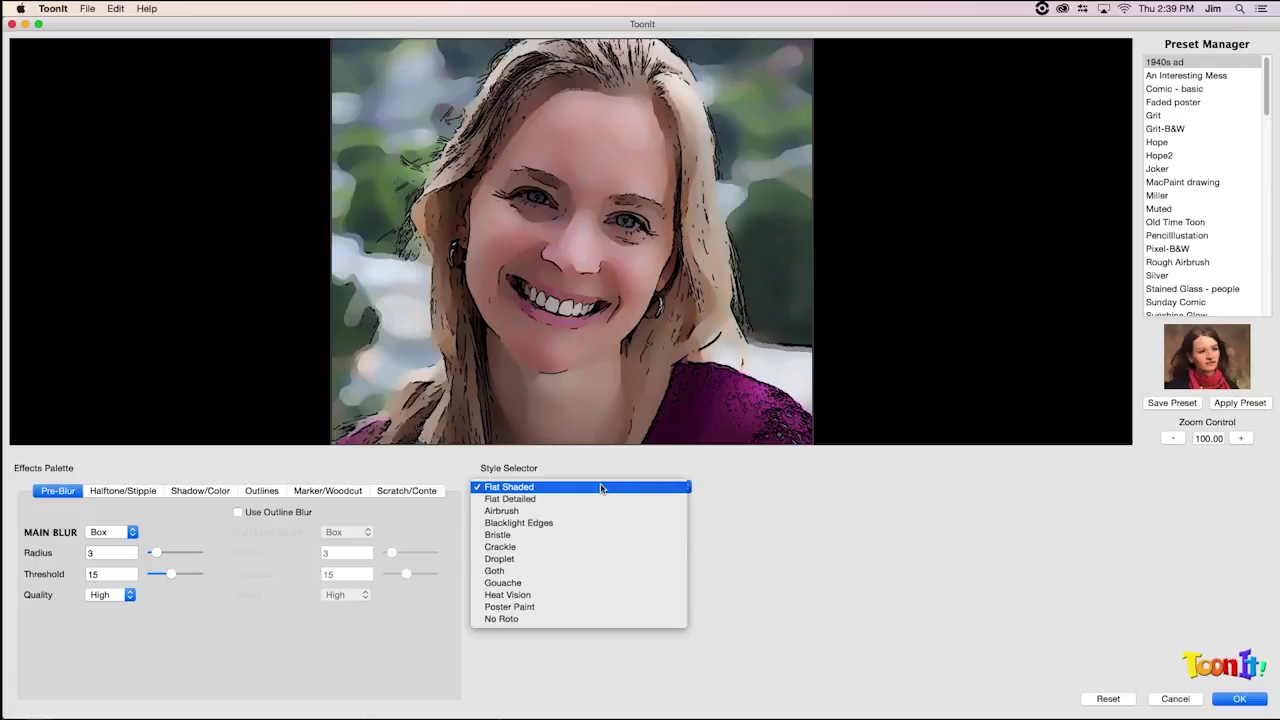
{"action": "left_click", "coordinate": [642, 467]}
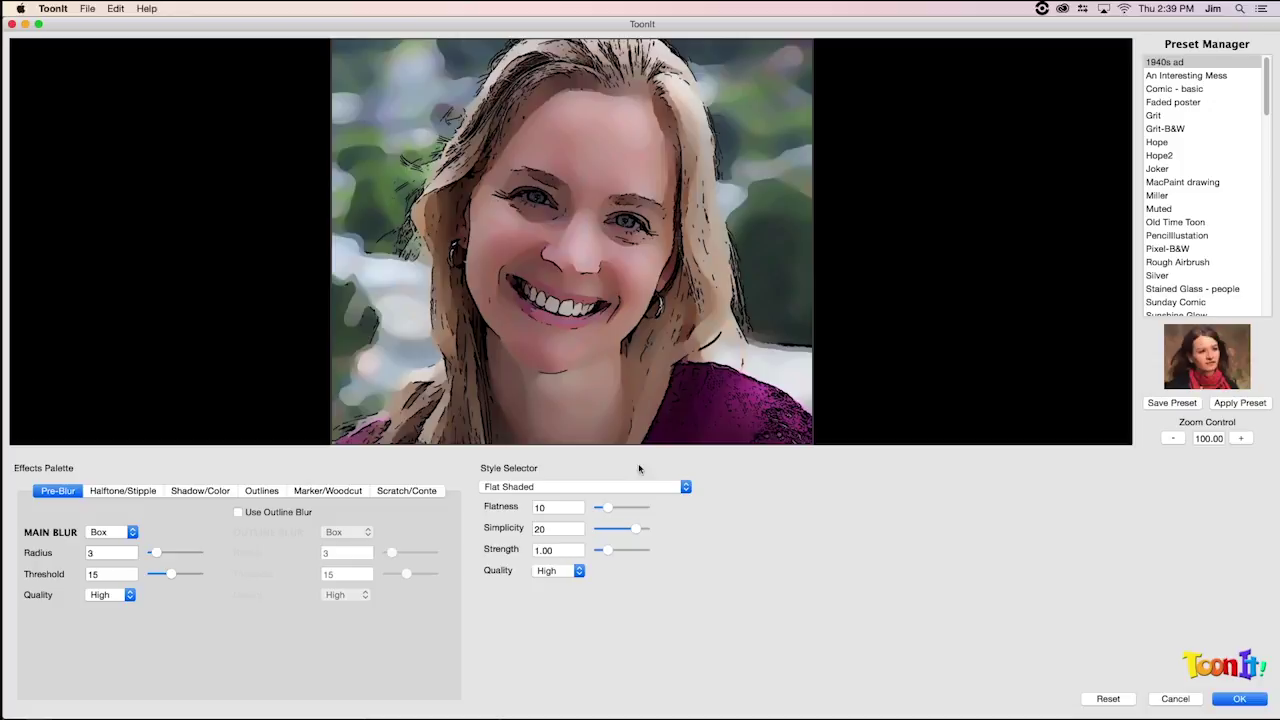
{"action": "left_click", "coordinate": [1186, 76]}
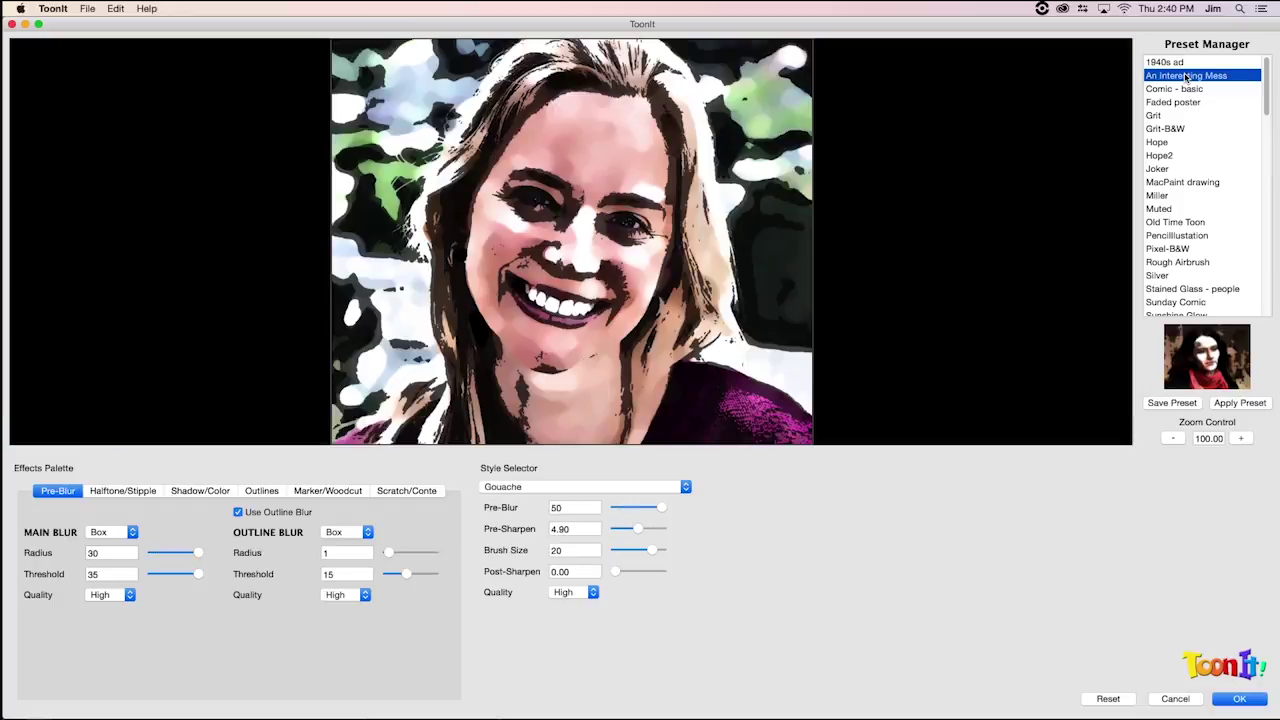
{"action": "left_click", "coordinate": [1180, 237]}
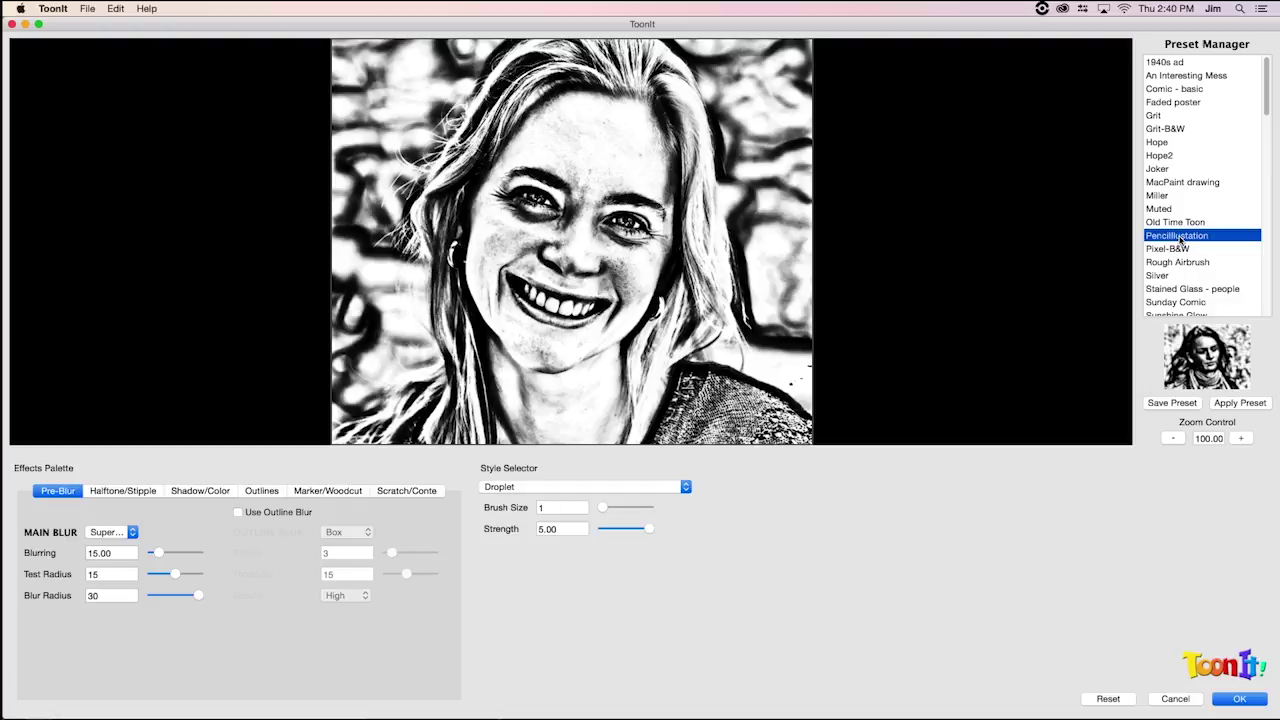
{"action": "scroll", "coordinate": [1181, 240], "scroll_direction": "down", "scroll_amount": 15}
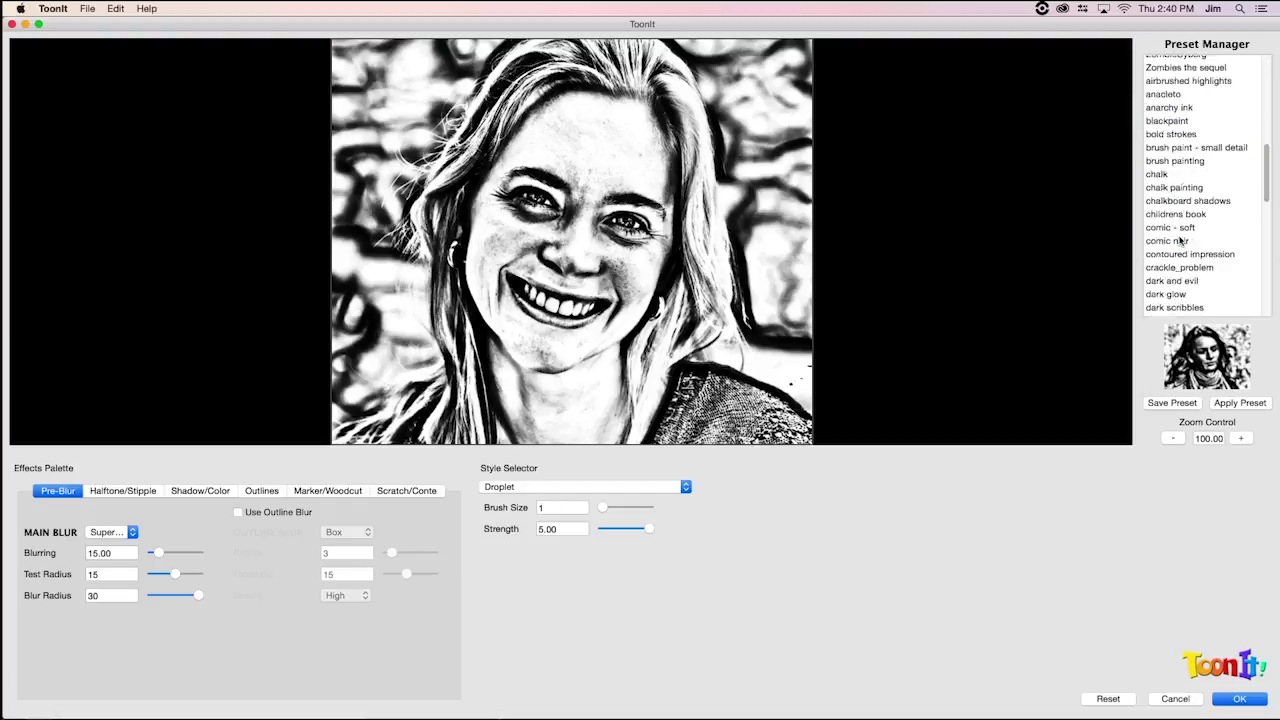
{"action": "scroll", "coordinate": [1181, 240], "scroll_direction": "down", "scroll_amount": 5}
{"action": "left_click", "coordinate": [1183, 246]}
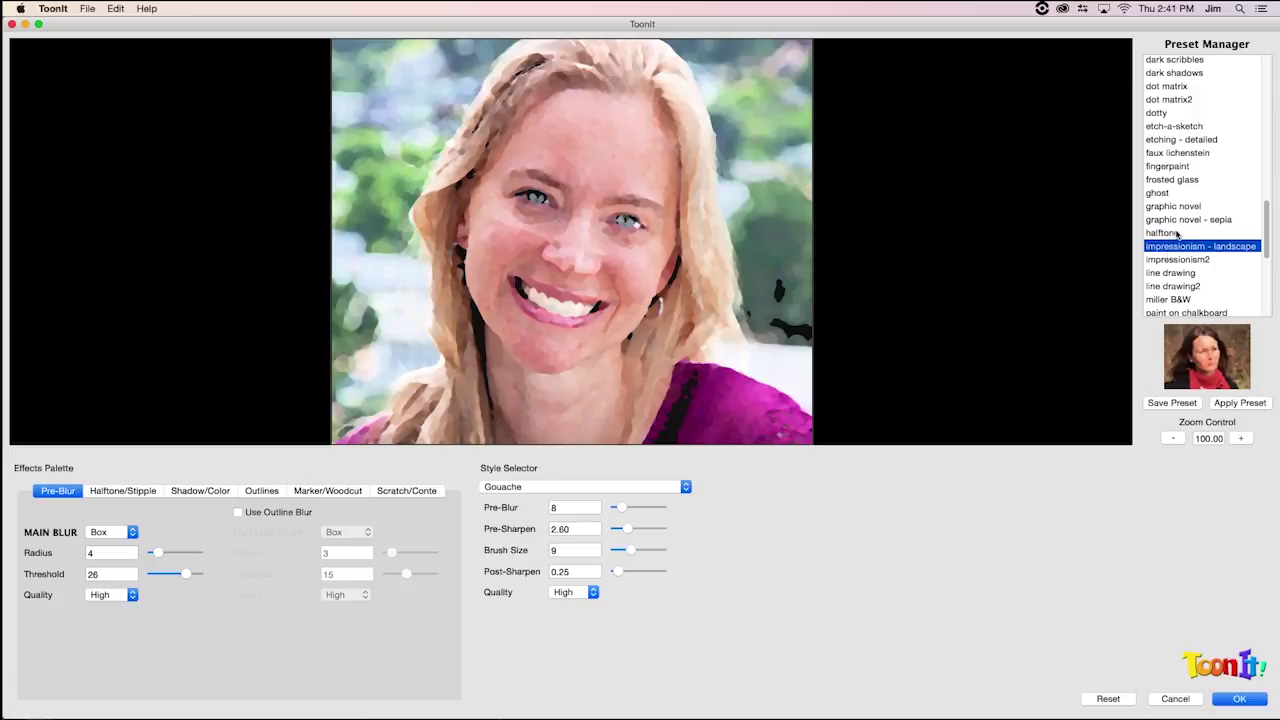
{"action": "left_click", "coordinate": [1098, 700]}
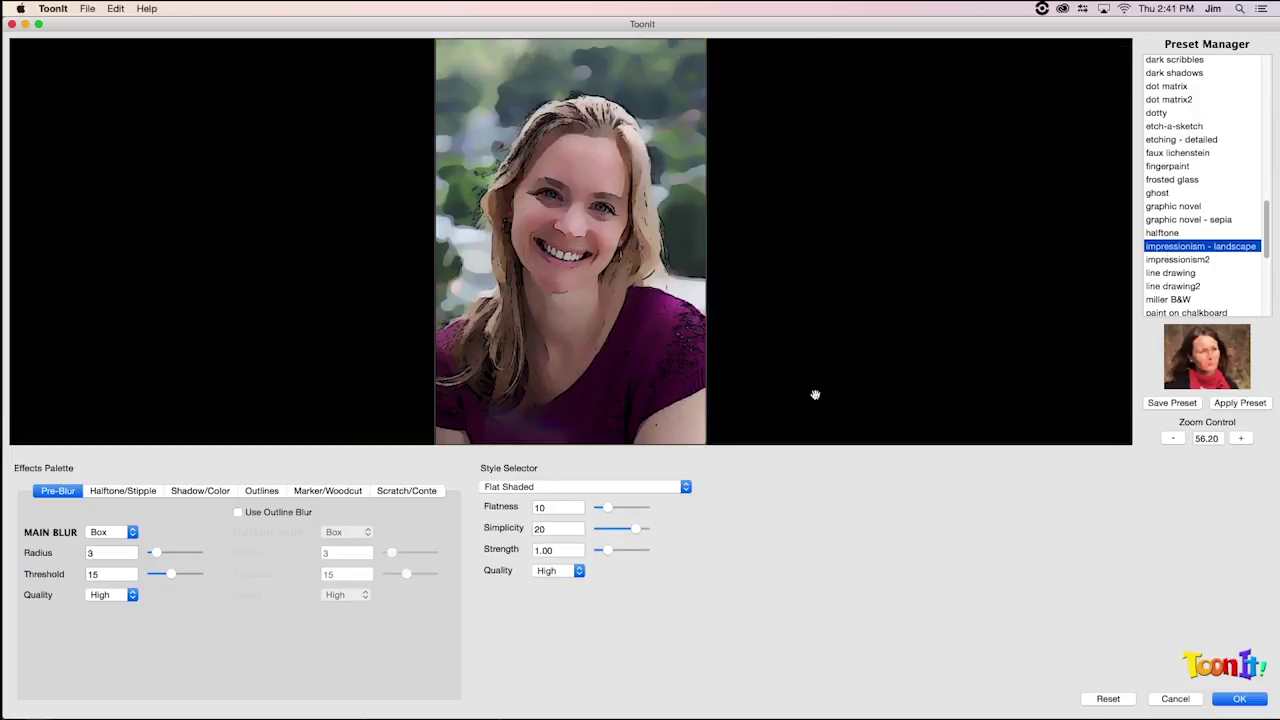
- At 100% zoom, test the Bristle style with Brush Size 11, then return to Flat Shaded
{"action": "left_click", "coordinate": [1241, 438]}
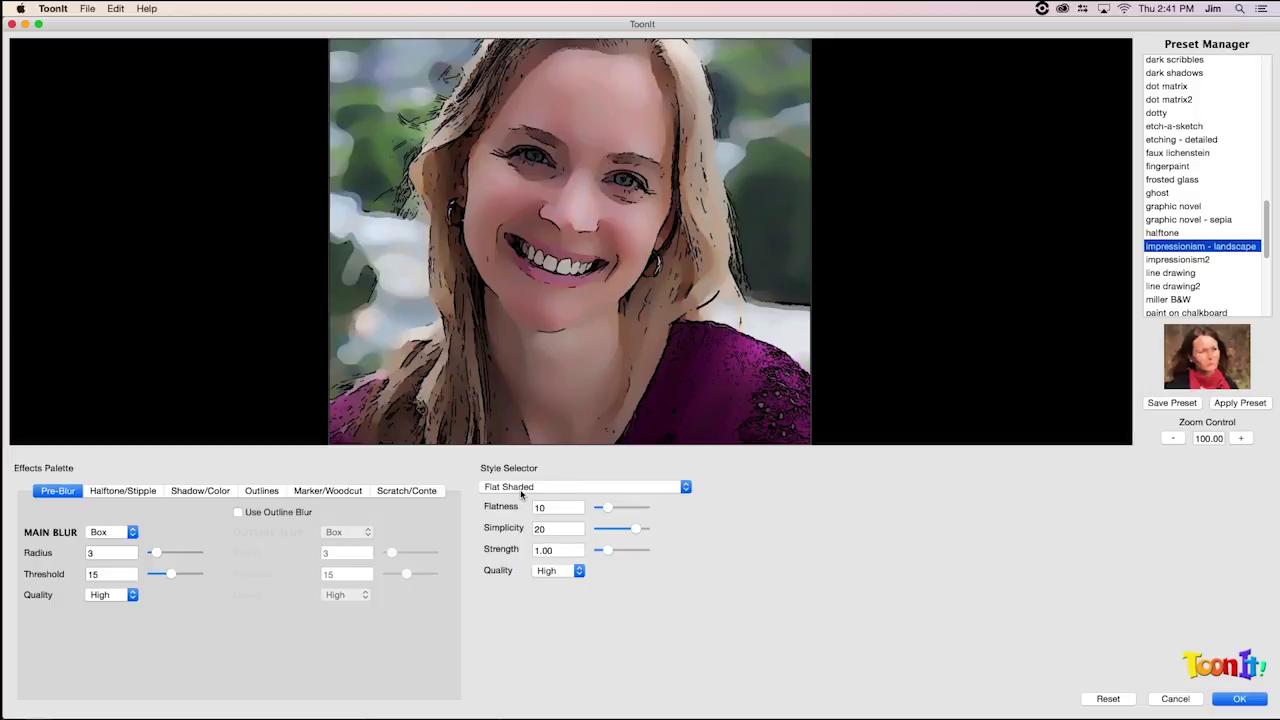
{"action": "left_click", "coordinate": [528, 488]}
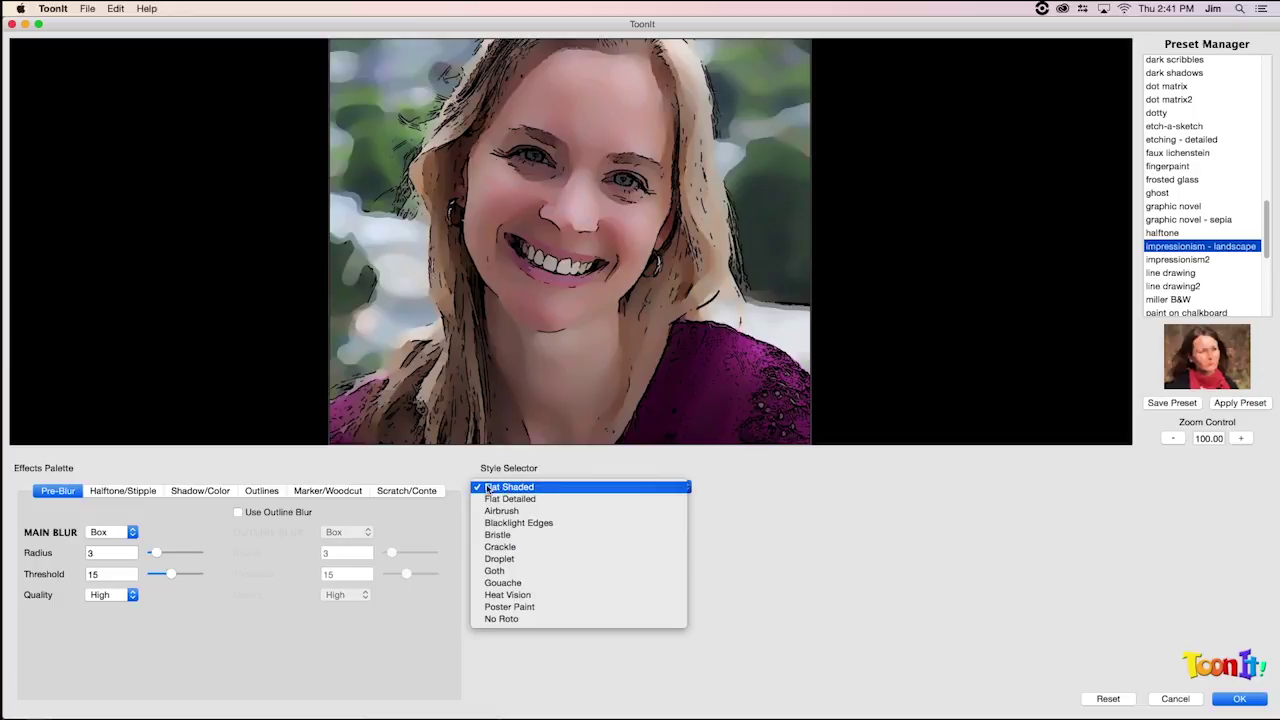
{"action": "left_click", "coordinate": [522, 536]}
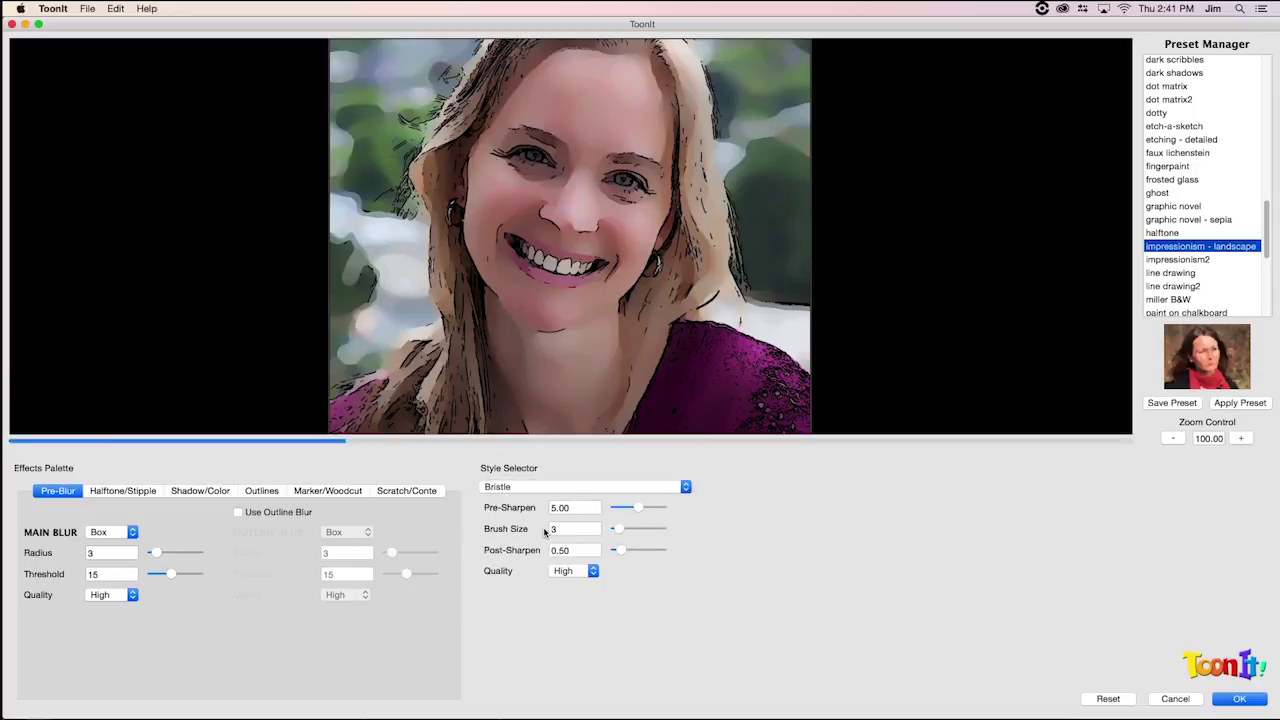
{"action": "left_click", "coordinate": [633, 529]}
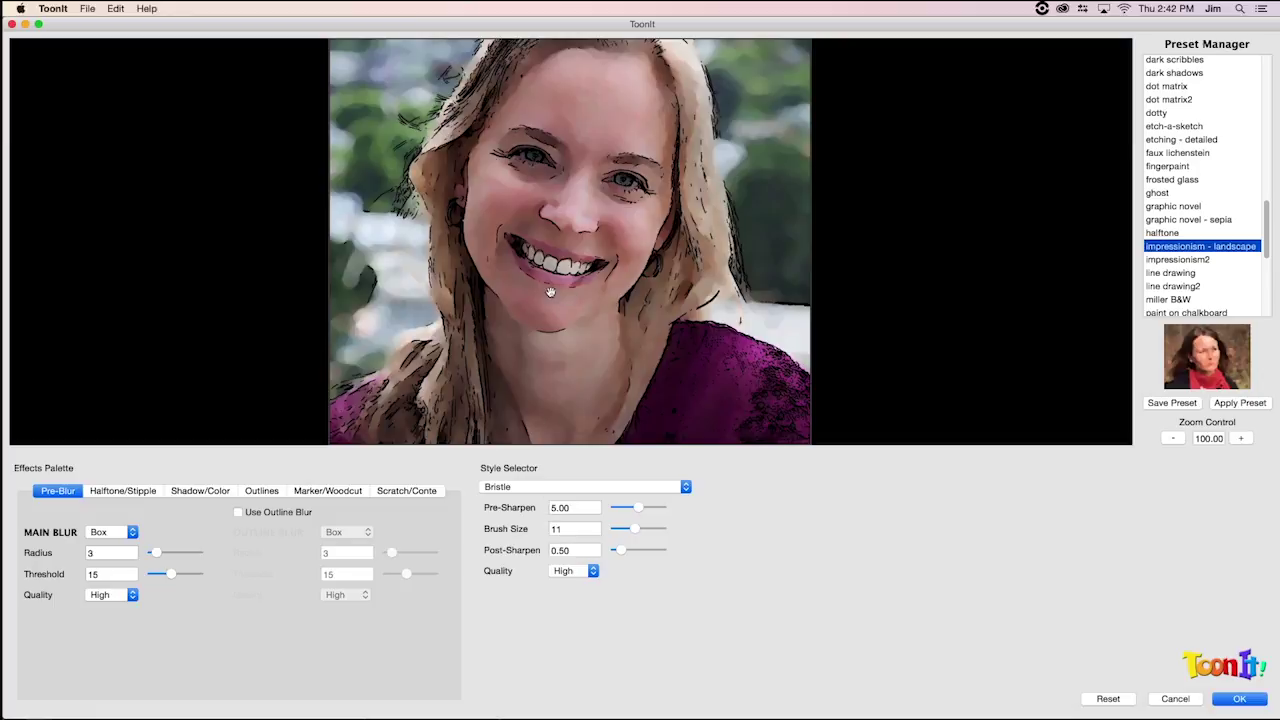
{"action": "left_click", "coordinate": [576, 486]}
{"action": "left_click", "coordinate": [566, 442]}
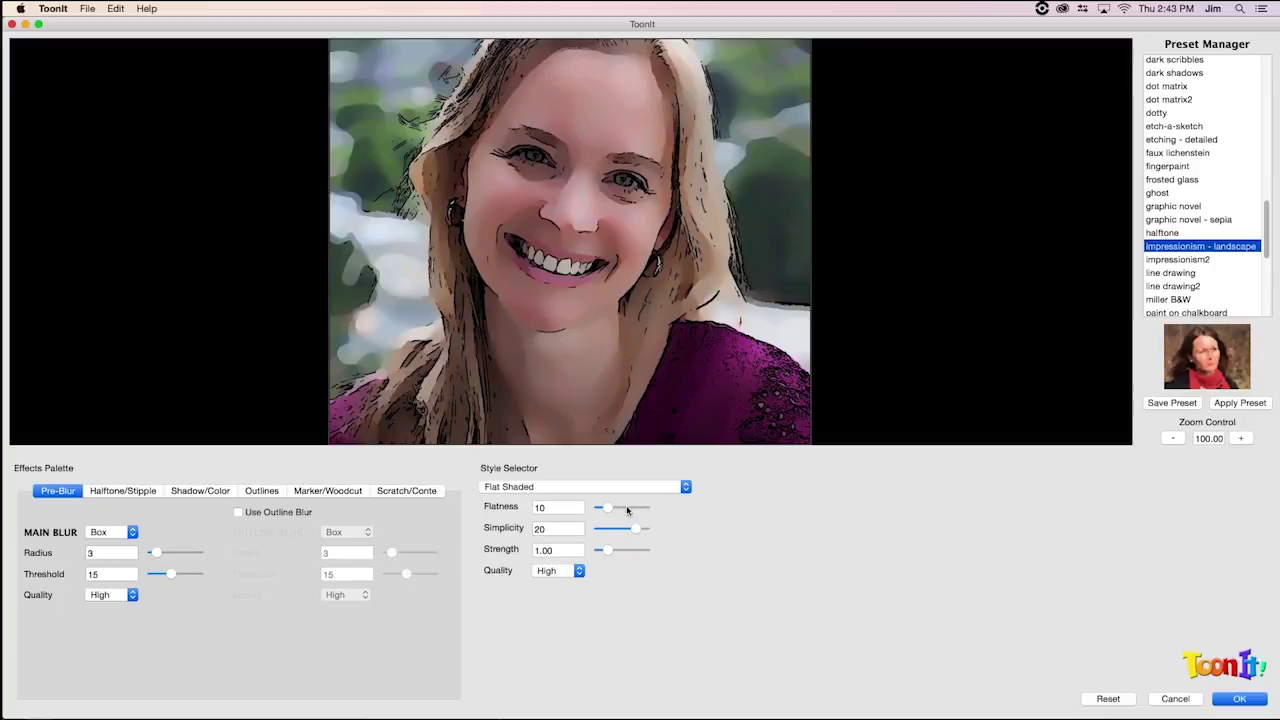
- Move the Flatness slider up to 38, then settle it back at 25
{"action": "left_click", "coordinate": [634, 510]}
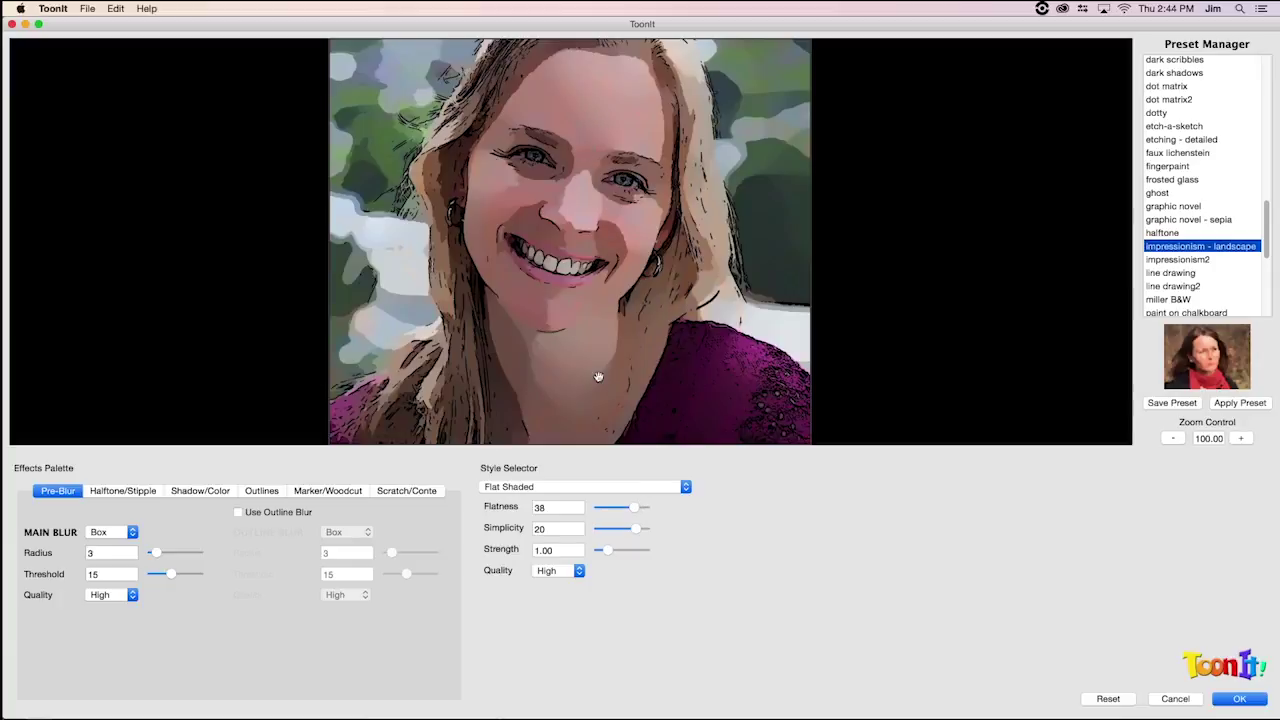
{"action": "left_click_drag", "start_coordinate": [624, 513], "coordinate": [621, 513]}
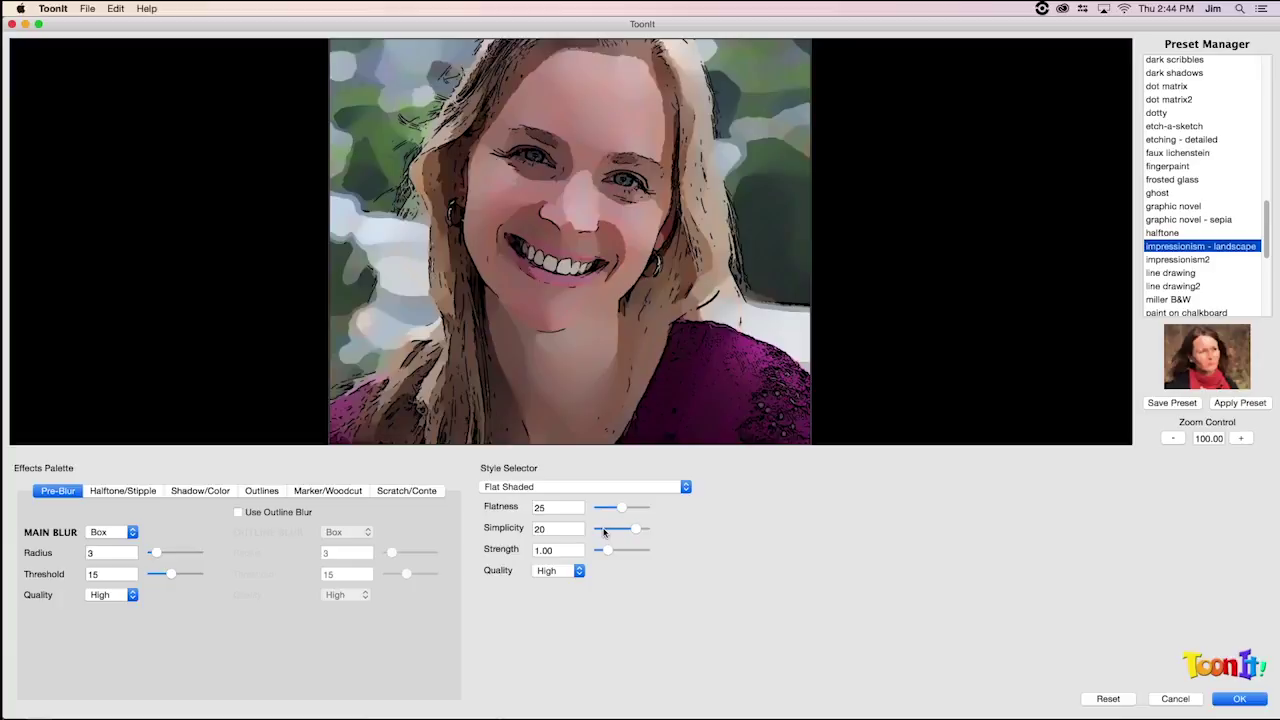
- Drop the Simplicity slider low, then bring it back up to 15
{"action": "left_click", "coordinate": [604, 532]}
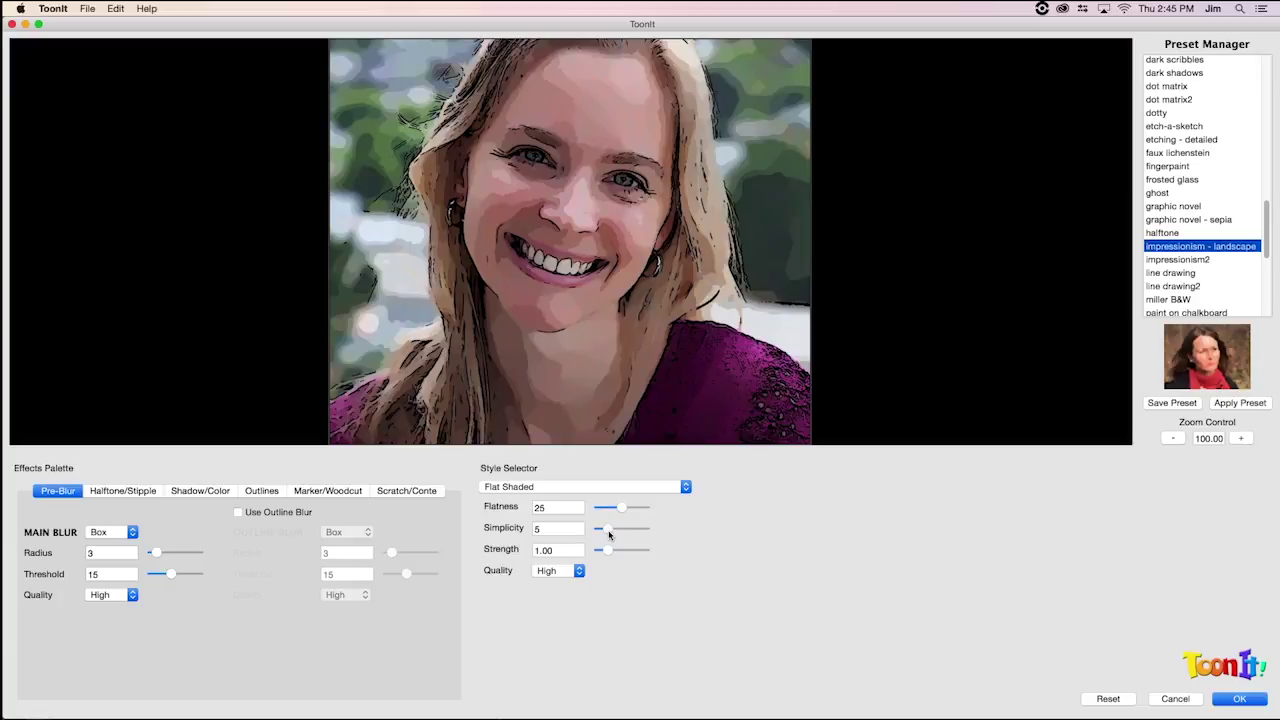
{"action": "left_click_drag", "start_coordinate": [609, 535], "coordinate": [635, 533]}
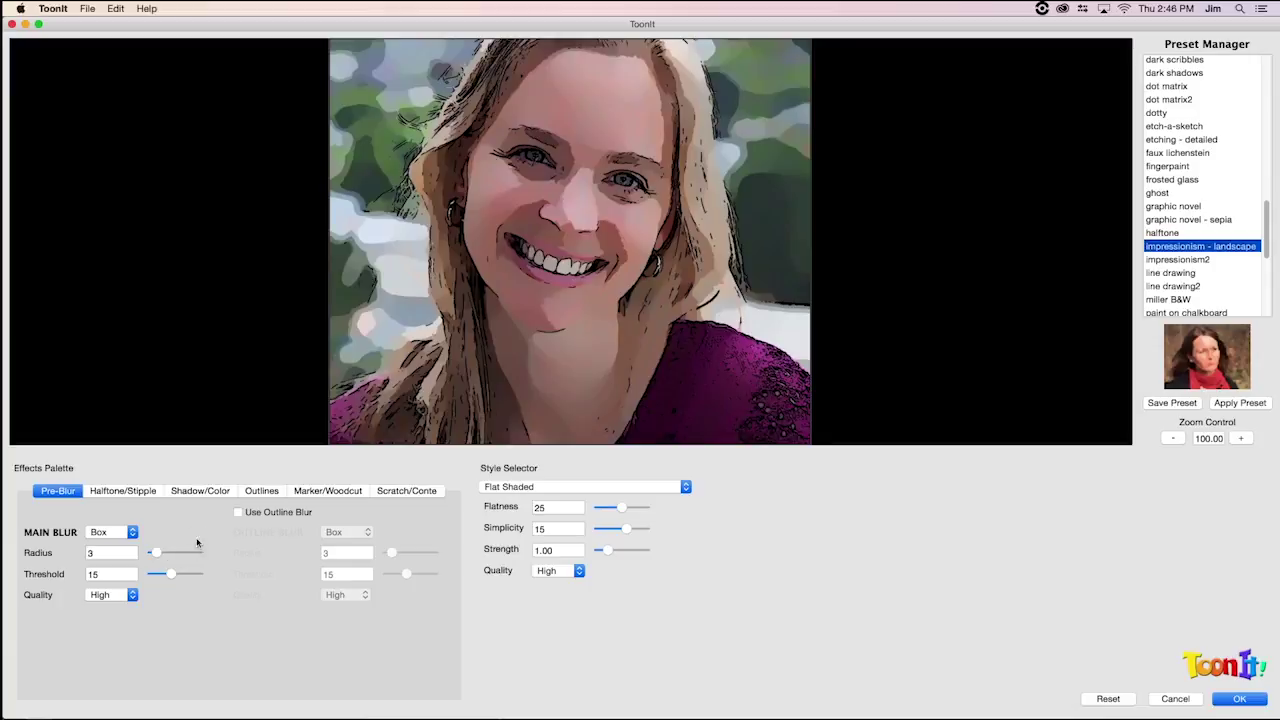
- Increase the Pre-Blur Main Blur Radius from 3 to 16, keeping Threshold at 15
{"action": "left_click_drag", "start_coordinate": [170, 556], "coordinate": [178, 557]}
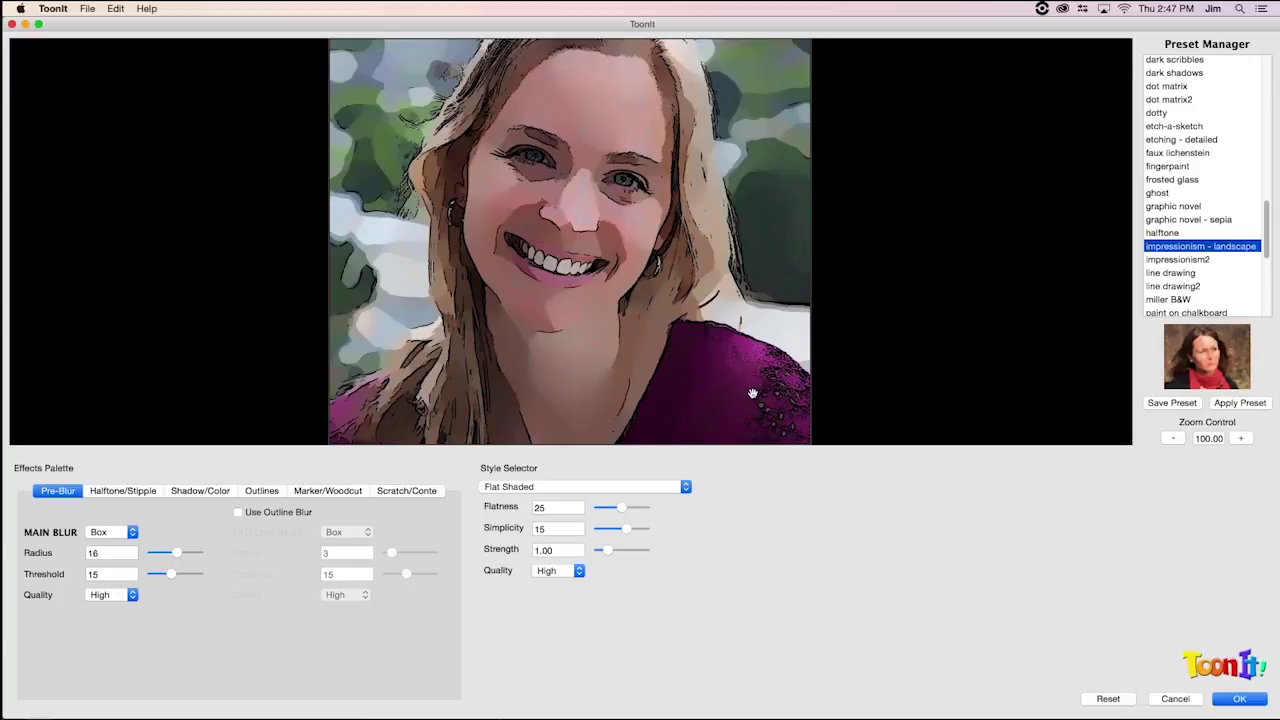
{"action": "left_click", "coordinate": [155, 575]}
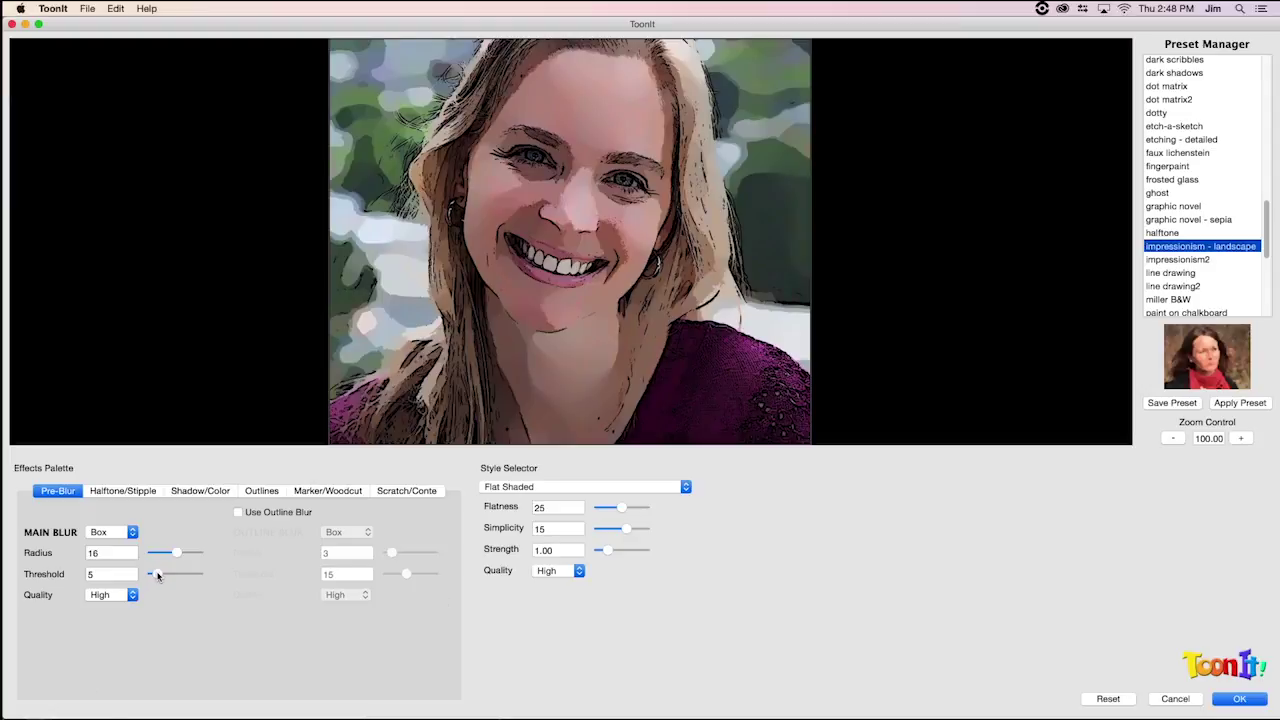
{"action": "left_click_drag", "start_coordinate": [157, 576], "coordinate": [165, 578]}
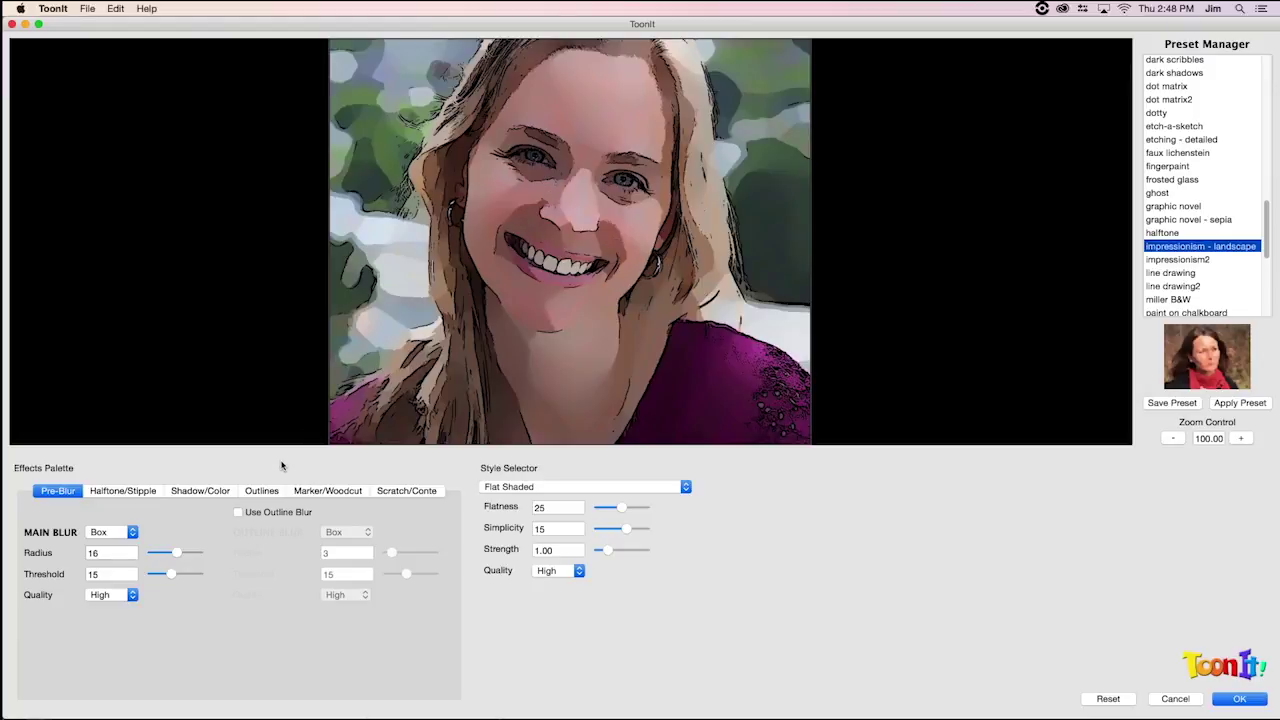
- On the Outlines tab, toggle Use Comic off and back on, then enable Outline Only
{"action": "left_click", "coordinate": [258, 495]}
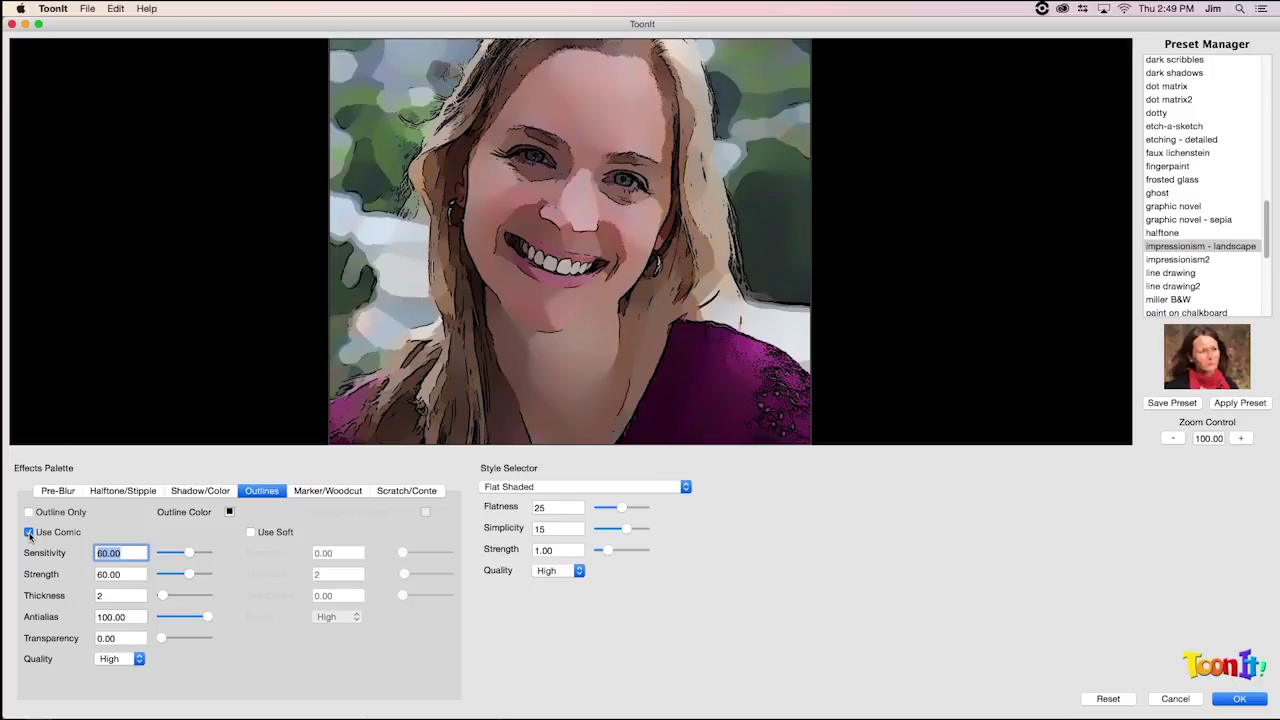
{"action": "left_click", "coordinate": [29, 533]}
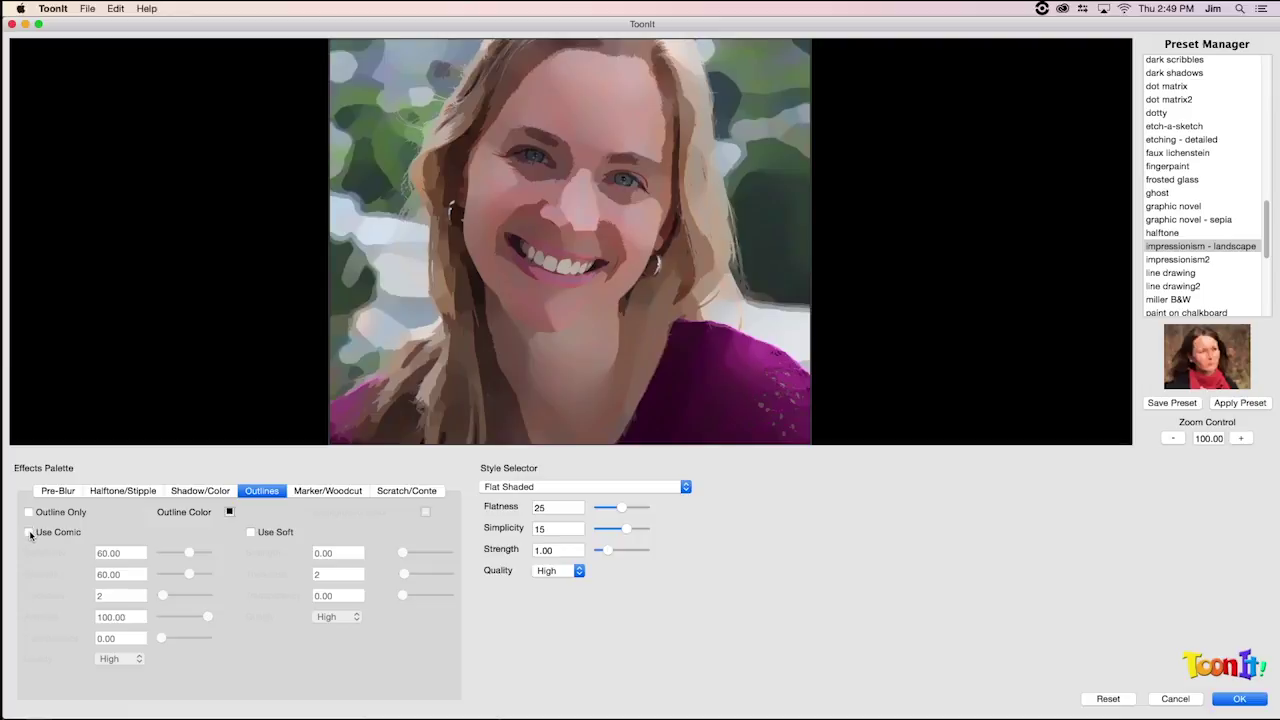
{"action": "left_click", "coordinate": [29, 533]}
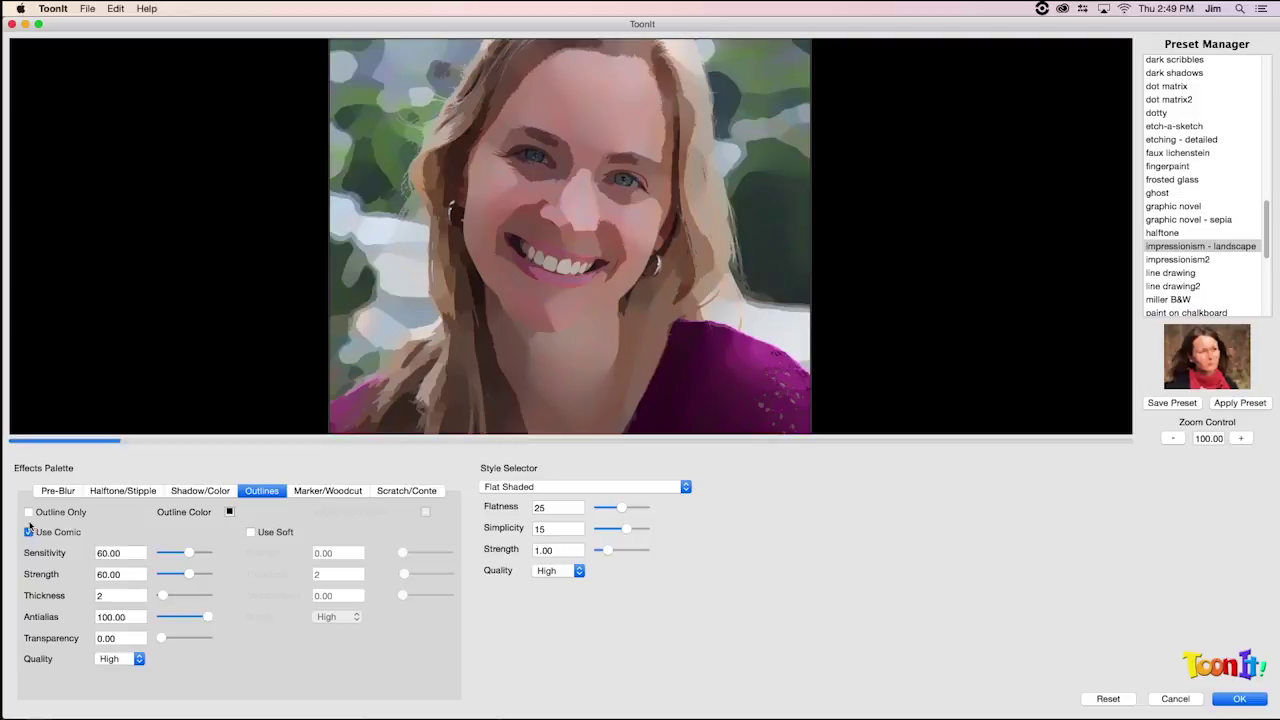
{"action": "left_click", "coordinate": [28, 512]}
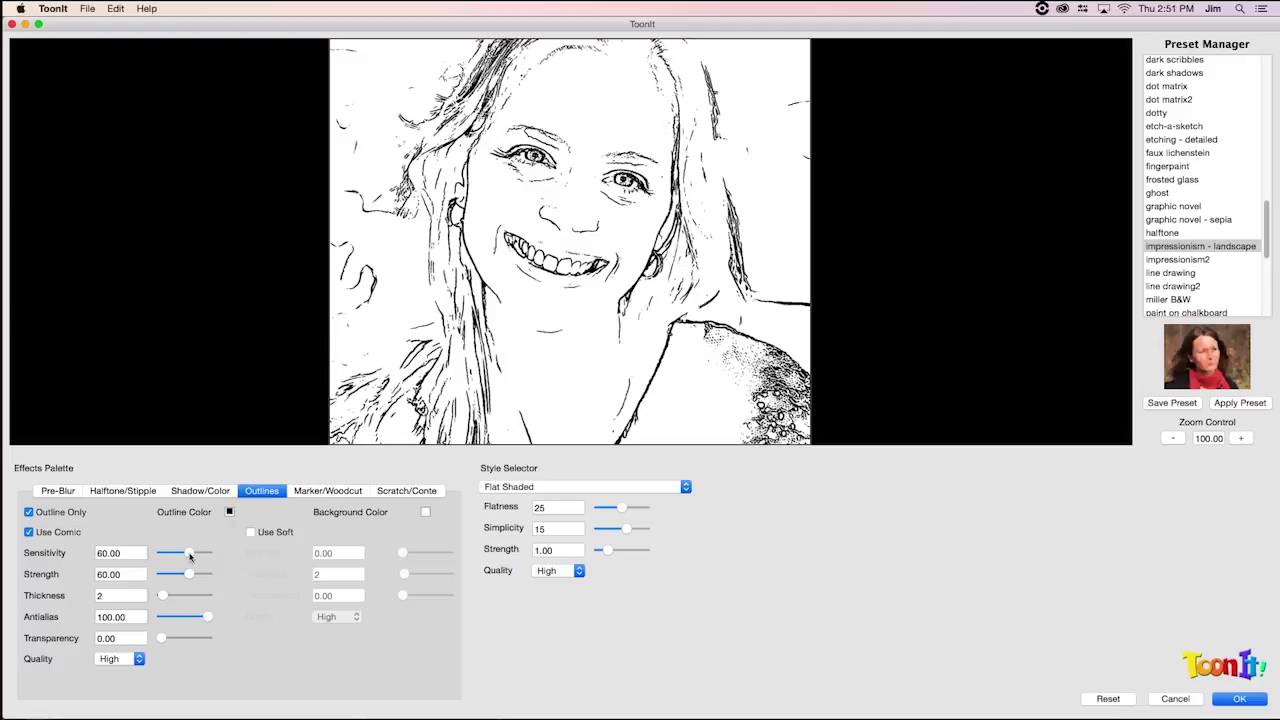
{"action": "left_click_drag", "start_coordinate": [189, 557], "coordinate": [177, 559]}
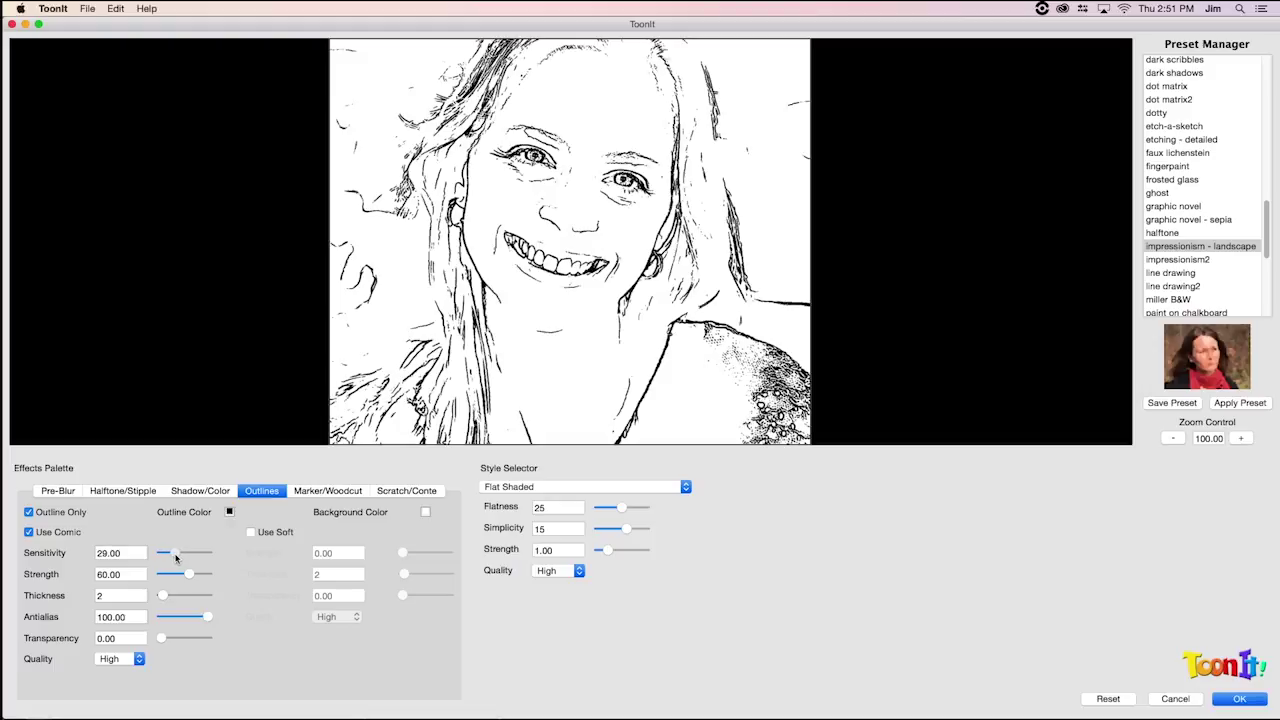
{"action": "left_click_drag", "start_coordinate": [175, 558], "coordinate": [177, 558]}
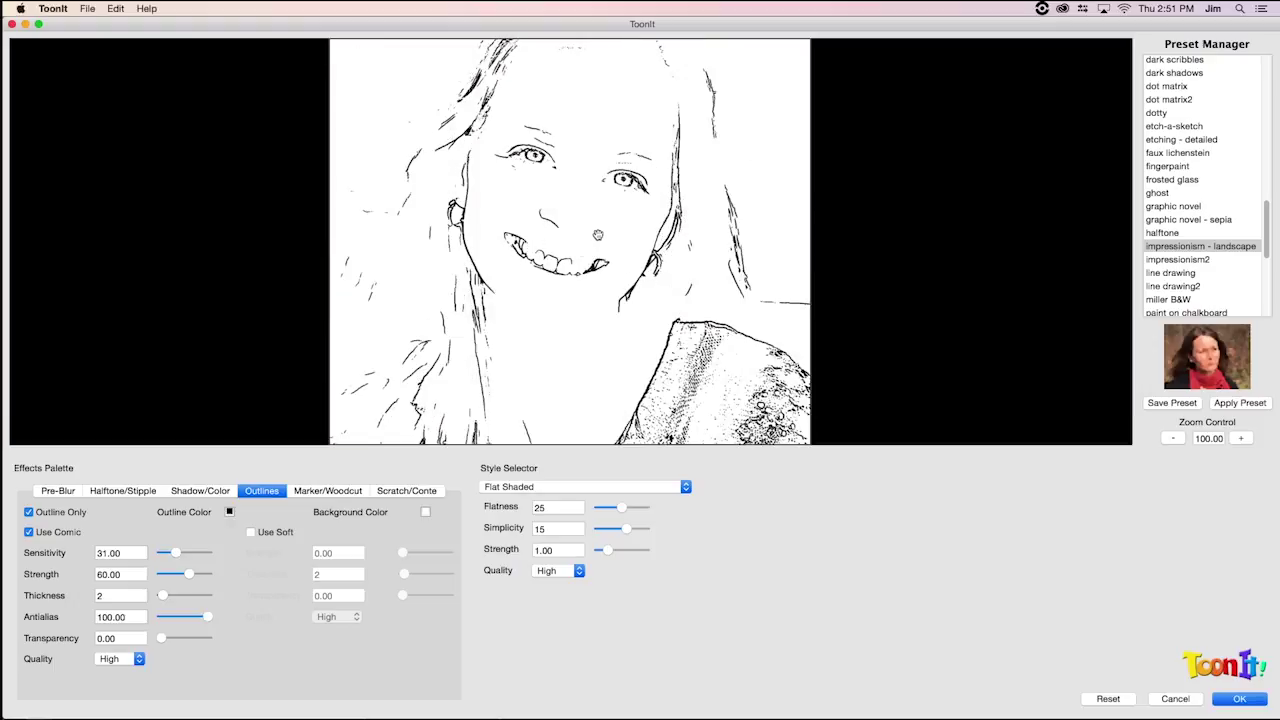
{"action": "left_click_drag", "start_coordinate": [176, 555], "coordinate": [187, 556]}
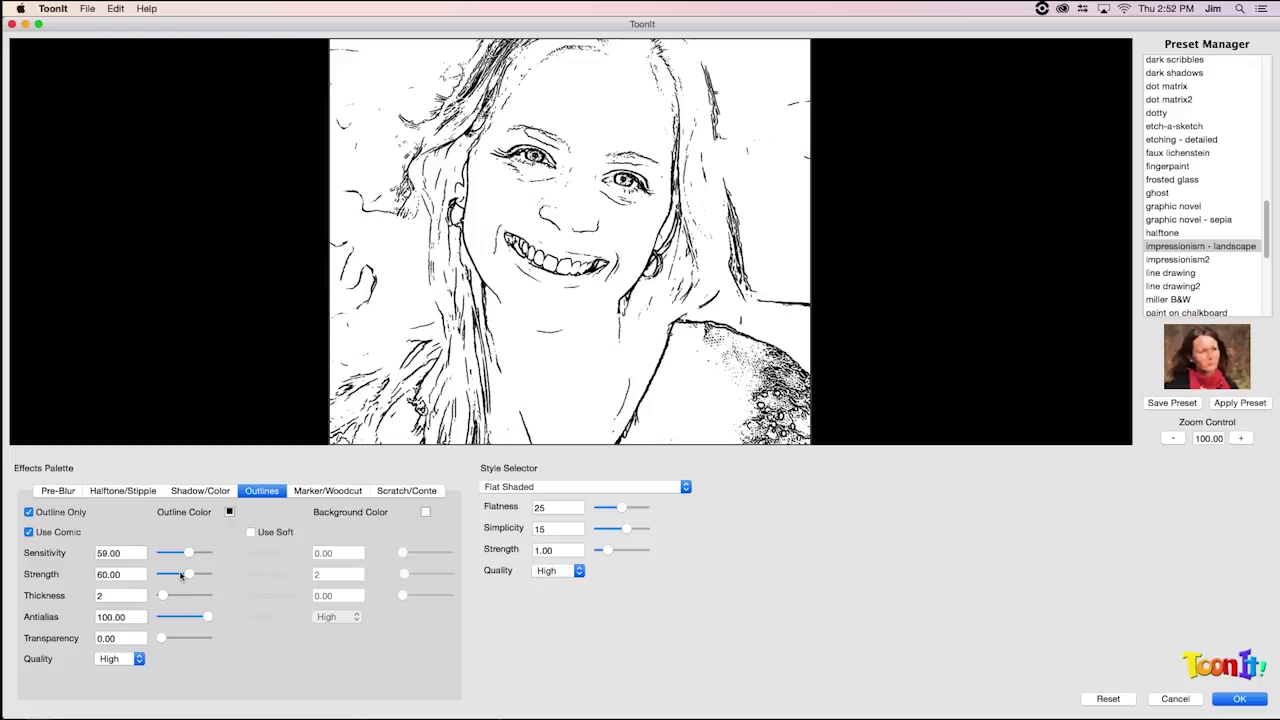
- Lower outline Strength via 46 down to 31 and raise Thickness to 4
{"action": "left_click_drag", "start_coordinate": [189, 576], "coordinate": [183, 577]}
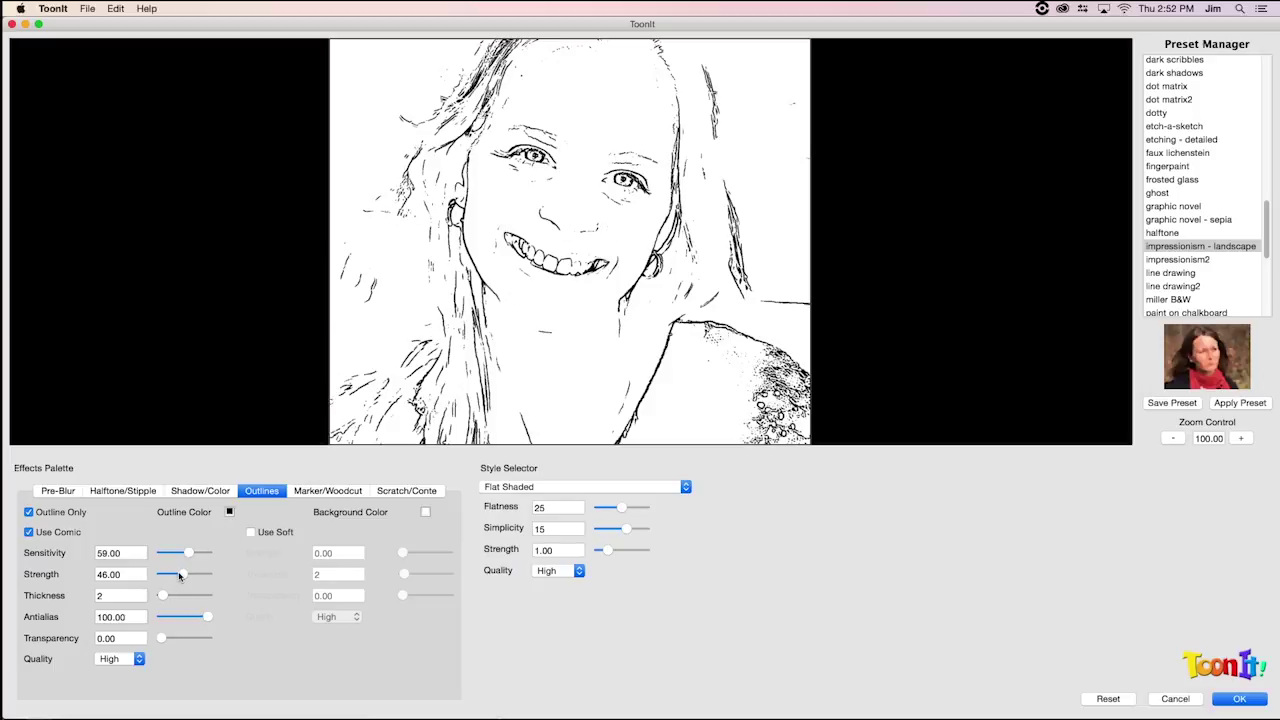
{"action": "left_click_drag", "start_coordinate": [180, 576], "coordinate": [174, 576]}
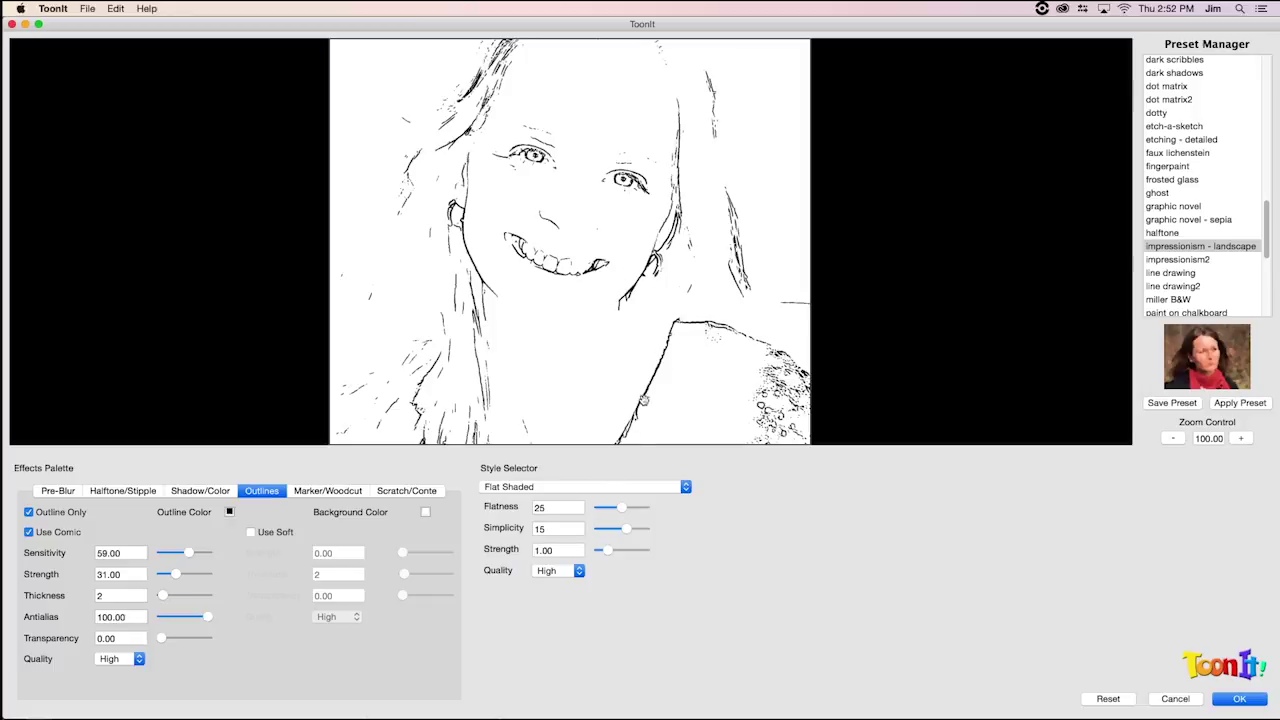
{"action": "left_click", "coordinate": [166, 596]}
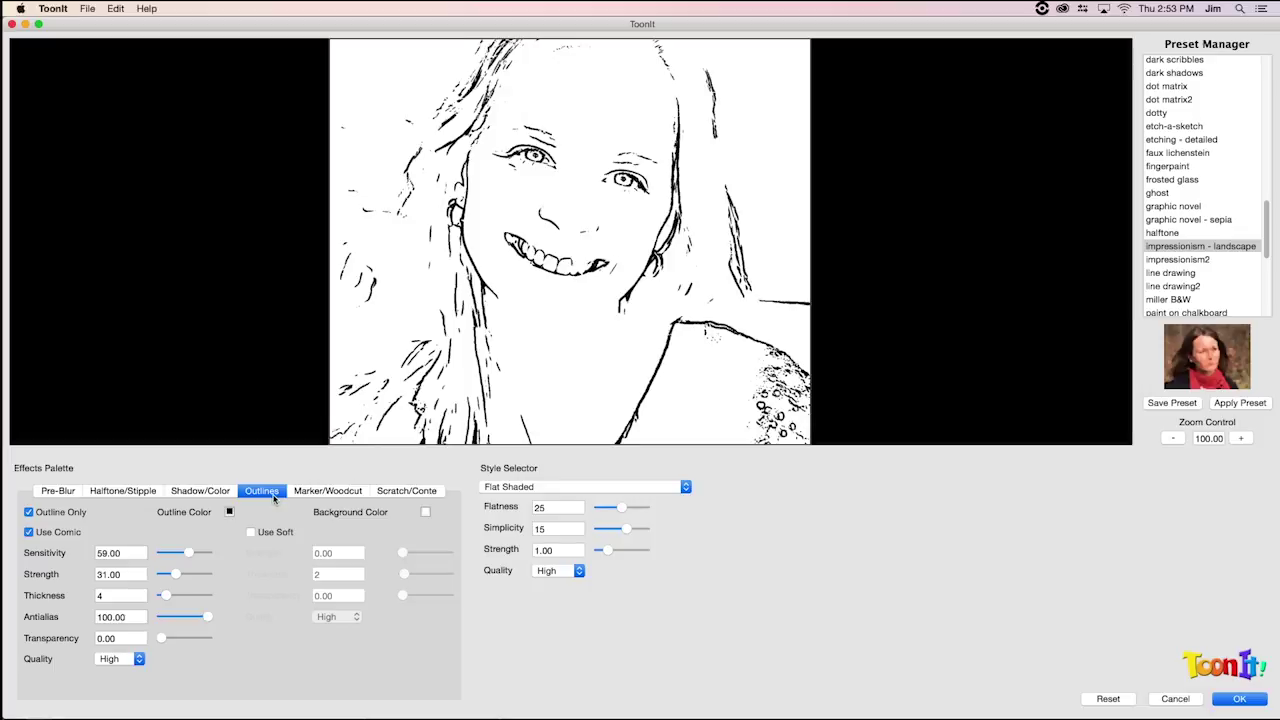
- Turn off Outline Only, set Strength to 51, compare with the original, and apply with OK
{"action": "left_click", "coordinate": [29, 513]}
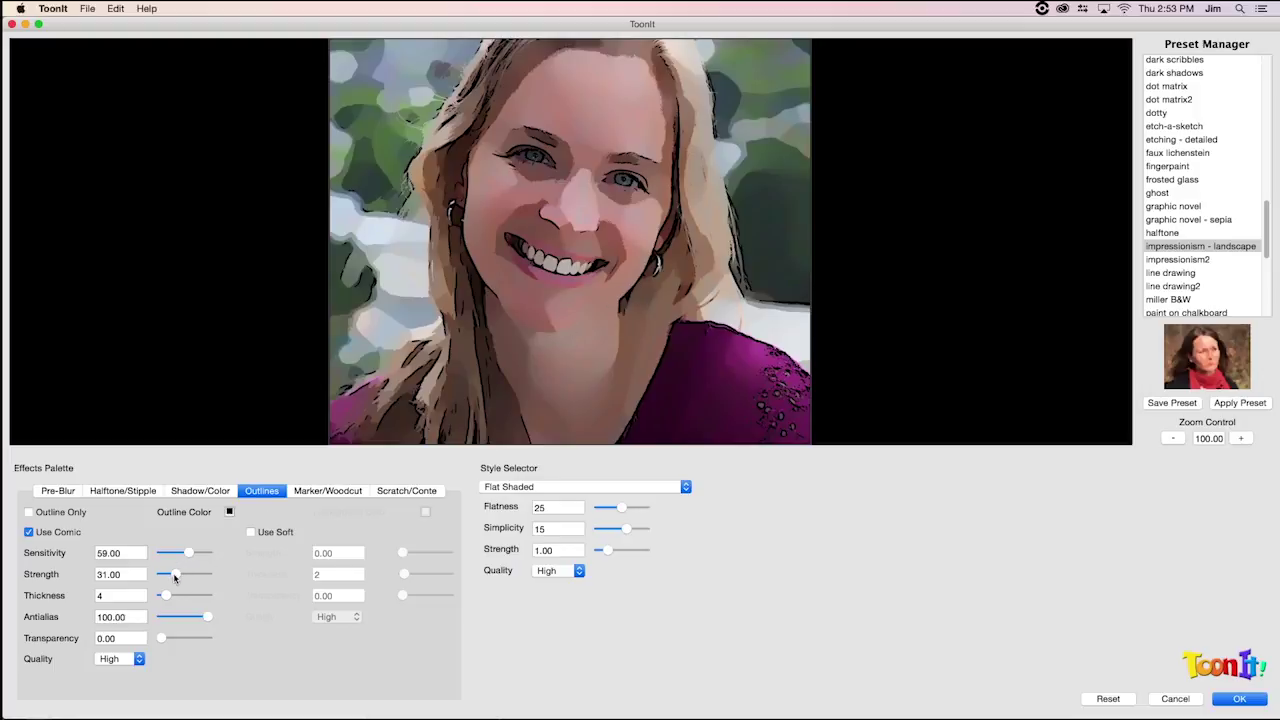
{"action": "left_click_drag", "start_coordinate": [174, 578], "coordinate": [183, 578]}
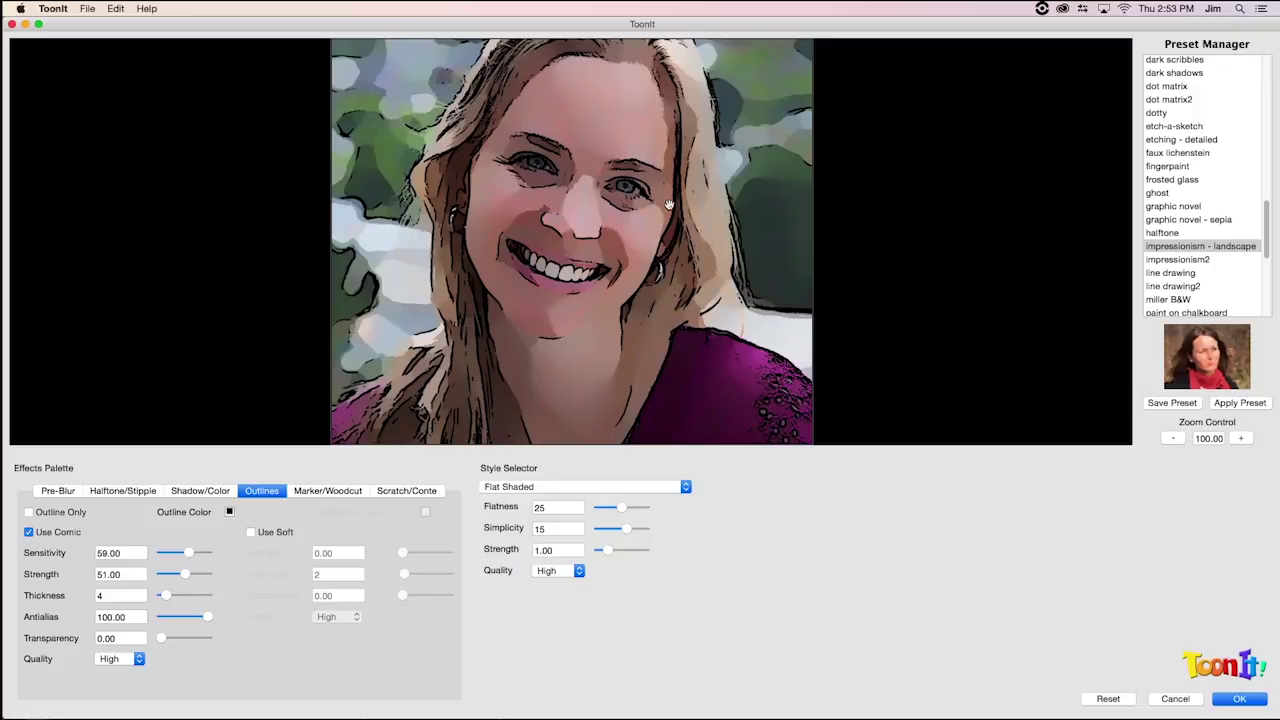
{"action": "left_click", "coordinate": [648, 337]}
{"action": "left_click_drag", "start_coordinate": [648, 337], "coordinate": [661, 318]}
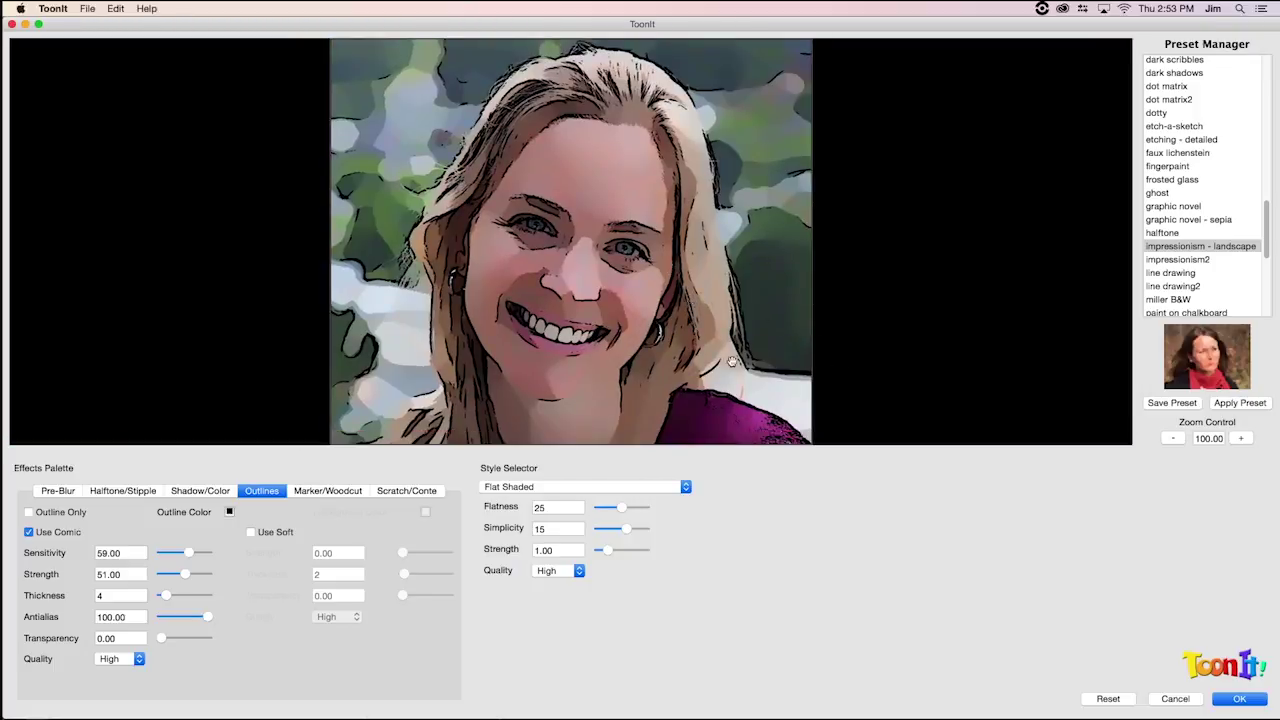
{"action": "left_click", "coordinate": [1240, 702]}
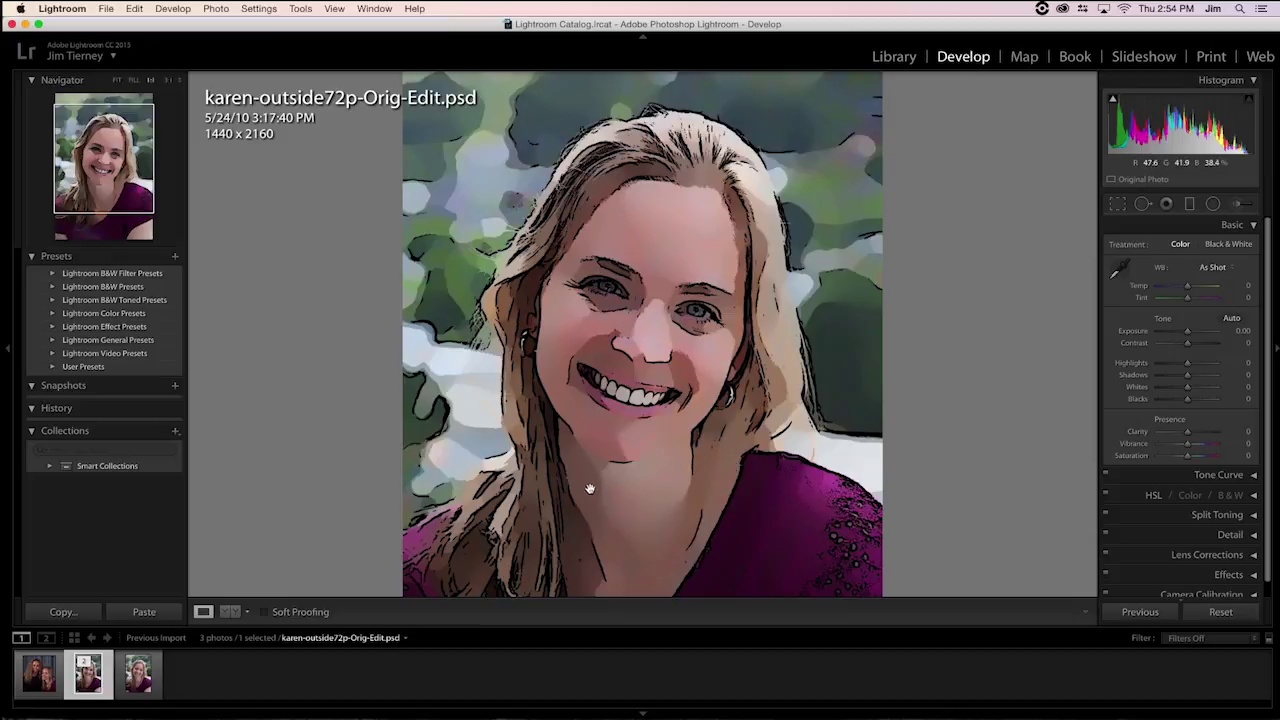
- Send an edited copy of the portrait to ToonIt, which reloads Flat Shaded at Flatness 25, Simplicity 15
{"action": "right_click", "coordinate": [150, 676]}
{"action": "mouse_move", "coordinate": [220, 418]}
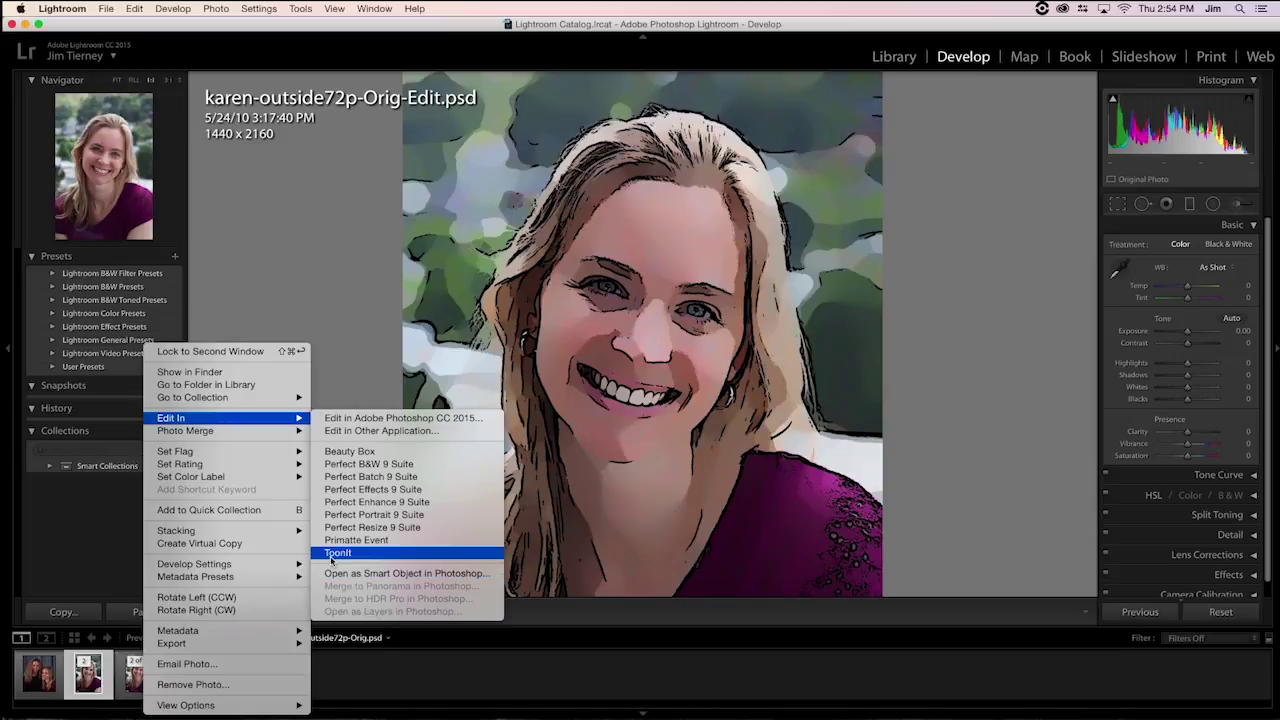
{"action": "left_click", "coordinate": [333, 552]}
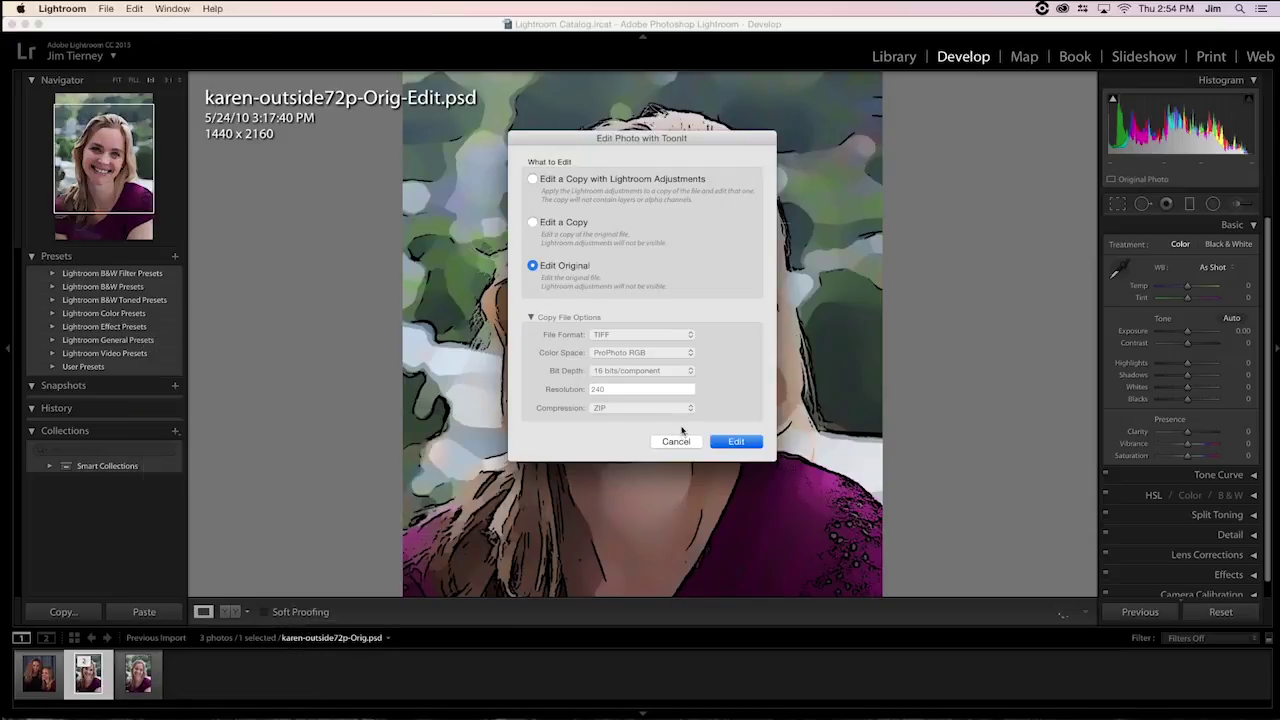
{"action": "left_click", "coordinate": [536, 223]}
{"action": "left_click", "coordinate": [737, 444]}
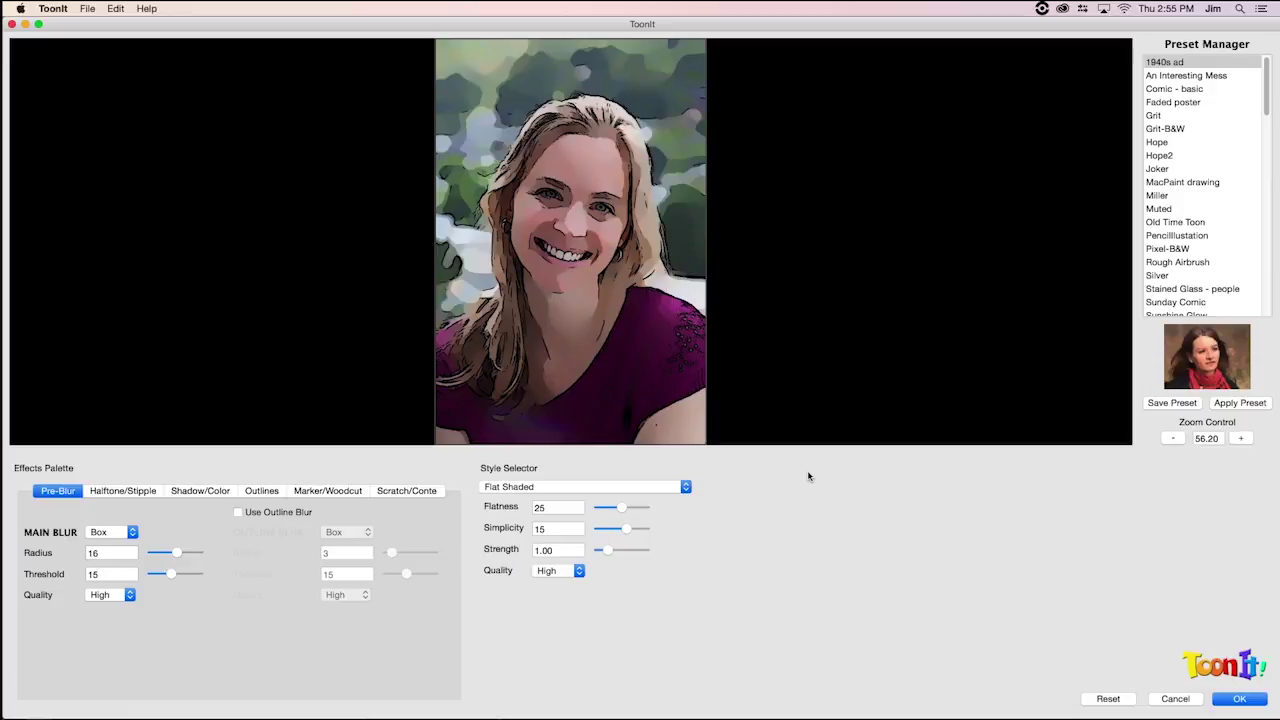
- Raise the preview zoom from 56.20 to 100 to inspect the cartoon effect
{"action": "left_click", "coordinate": [1241, 438]}
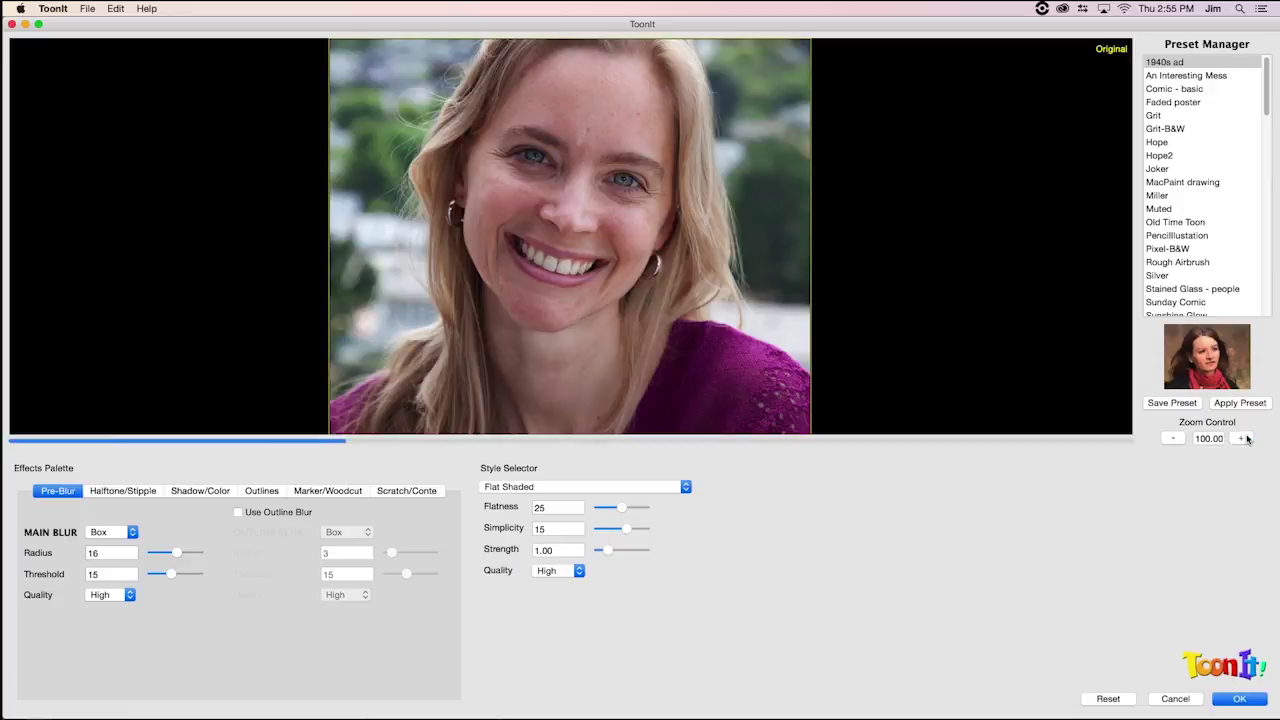